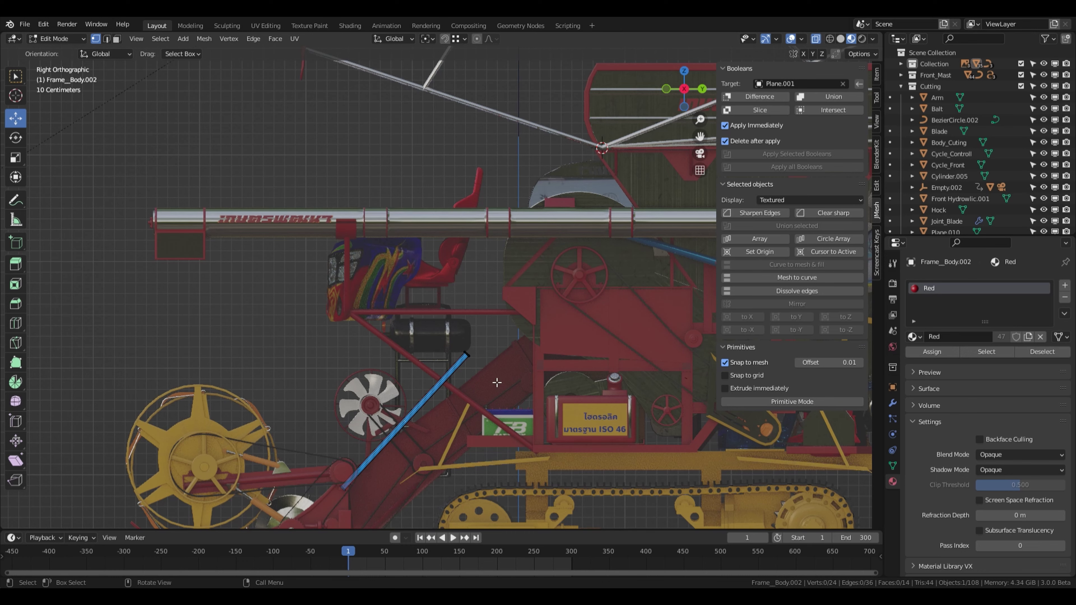
Step: Move the blue rod's upper end face up to the red frame beam (Y 0.4954 m, Z 0.53229 m)
left_click_drag(493, 379, 444, 336)
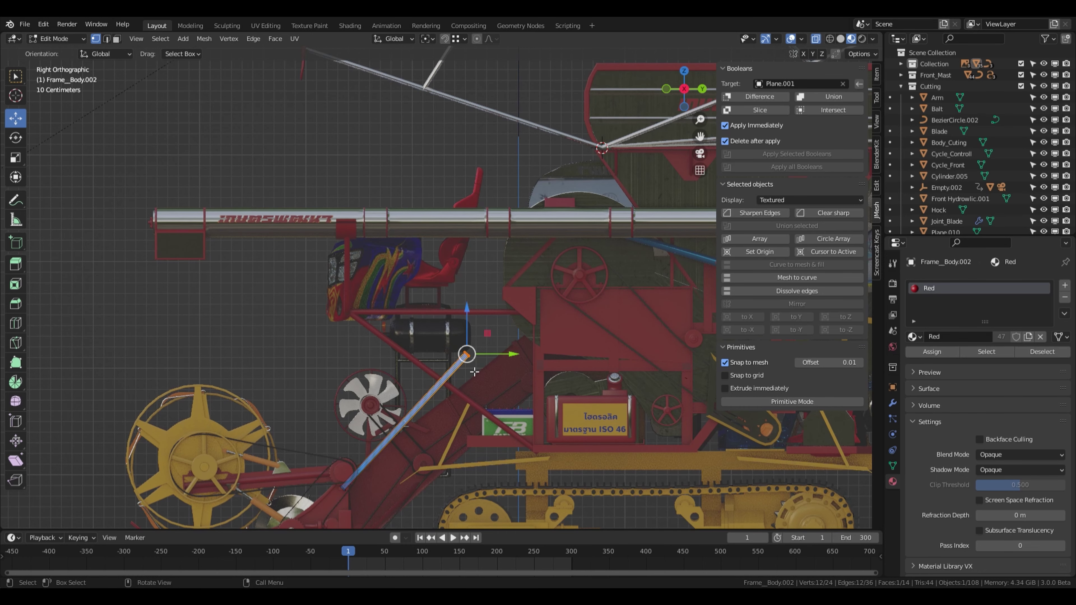
key("g")
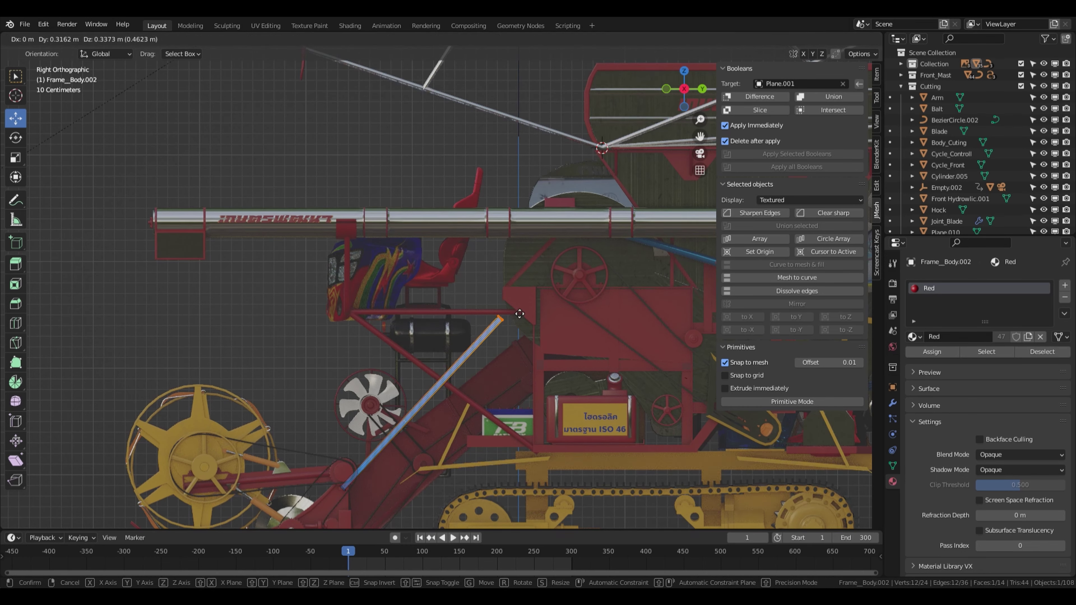
left_click(528, 305)
middle_click_drag(528, 305, 410, 313)
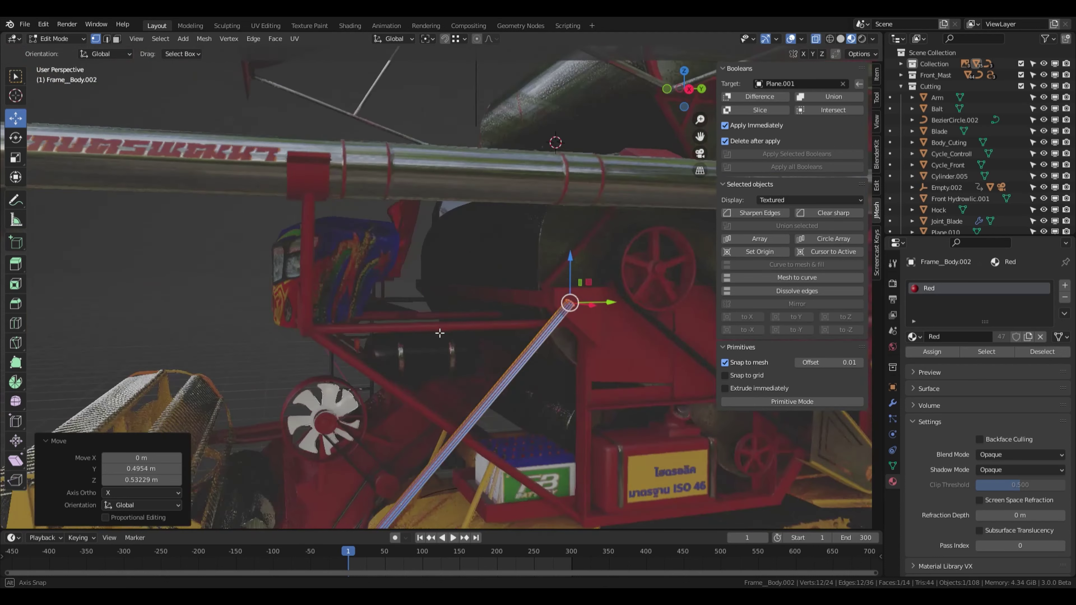
Step: Snap the 3D cursor to the rod's top end and add a 12-vertex cylinder there
key("shift+s")
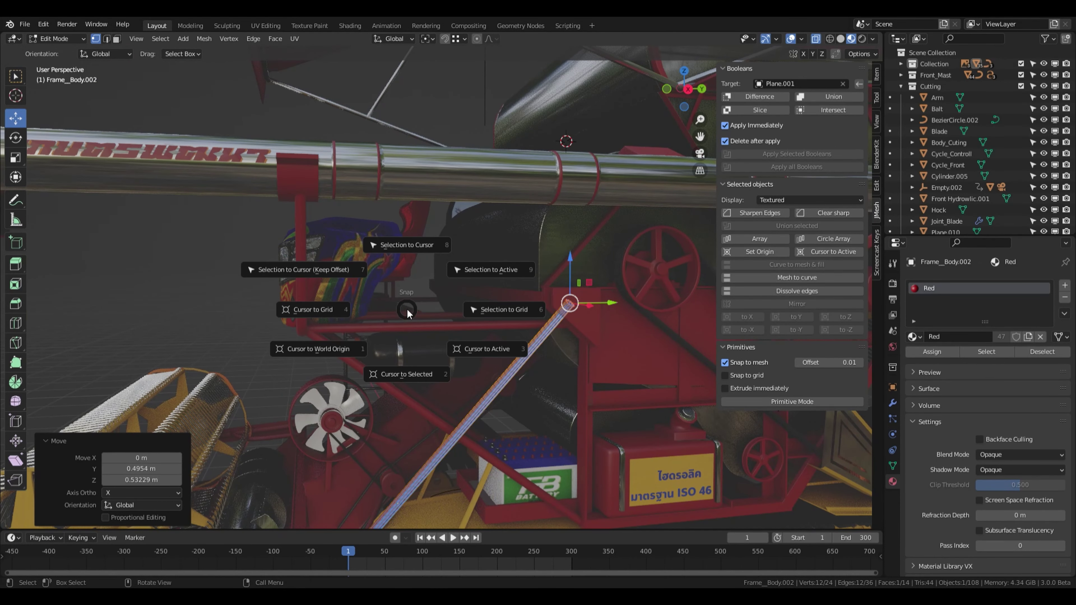
left_click(409, 374)
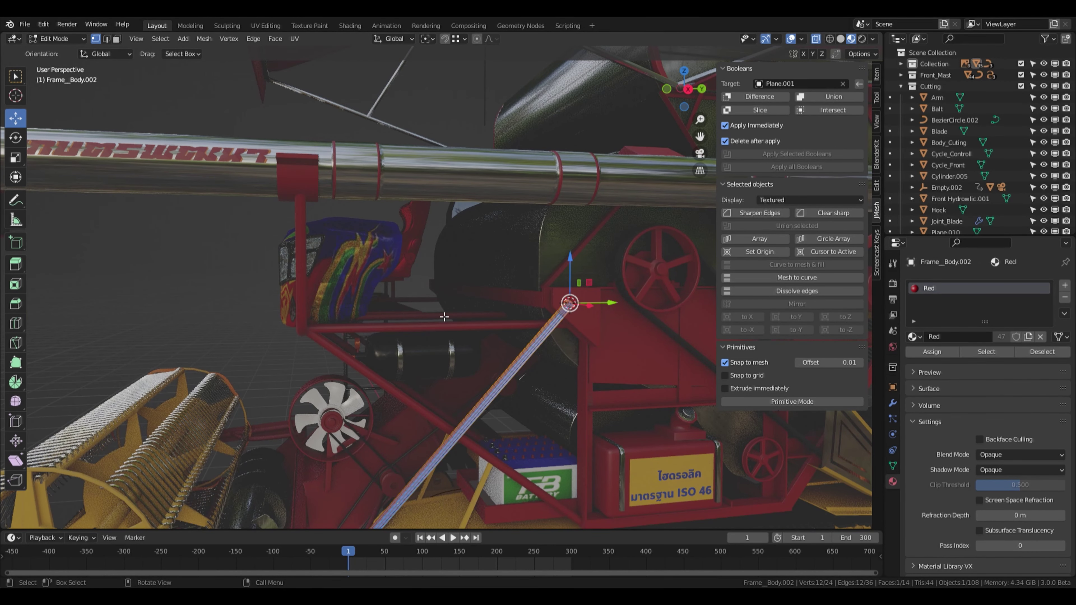
left_click(183, 39)
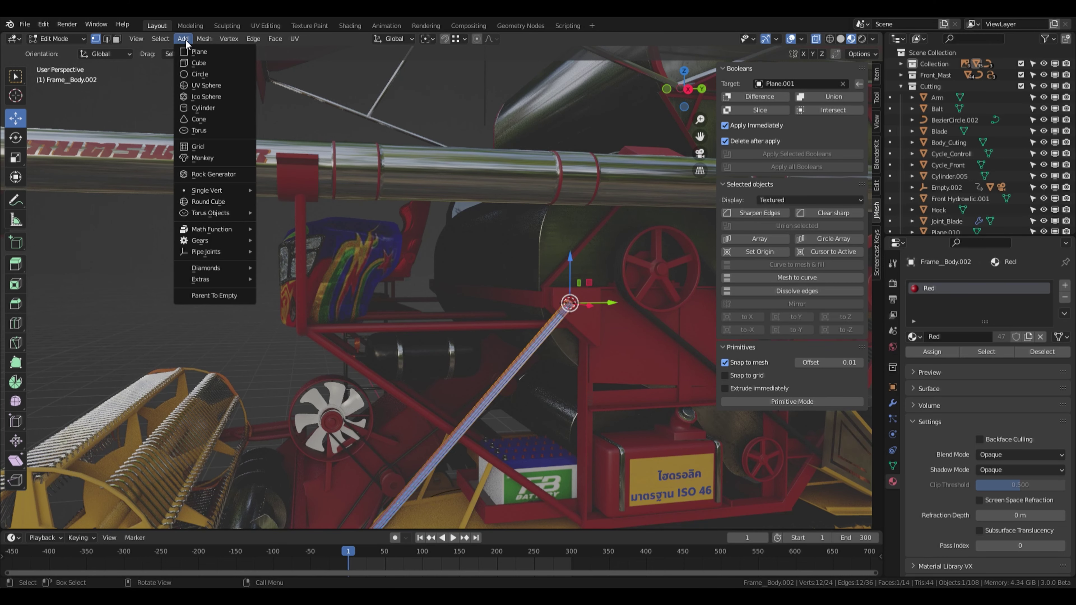
left_click(206, 108)
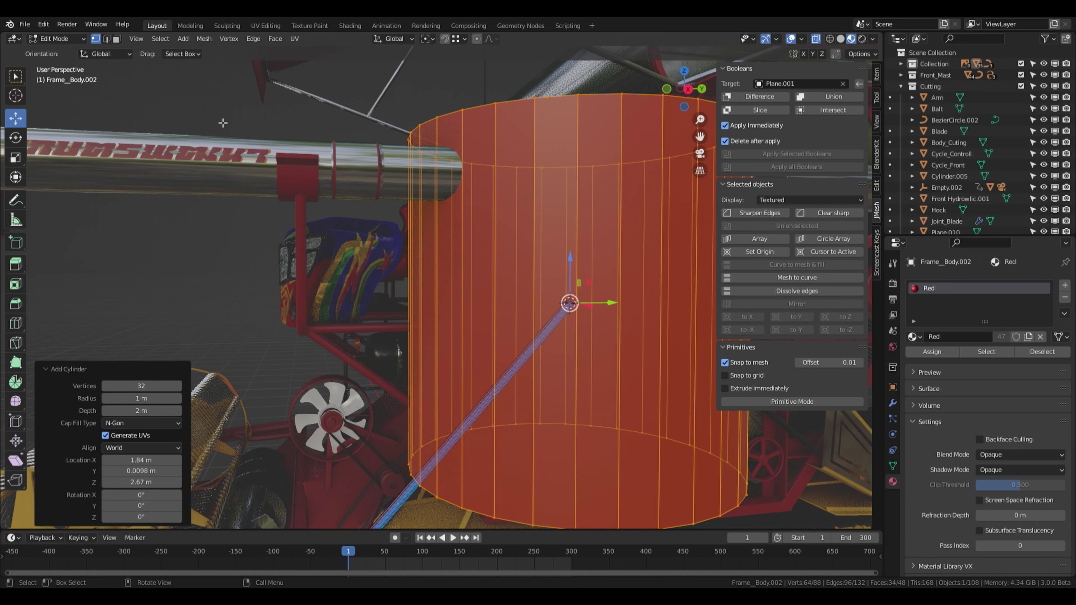
left_click(168, 387)
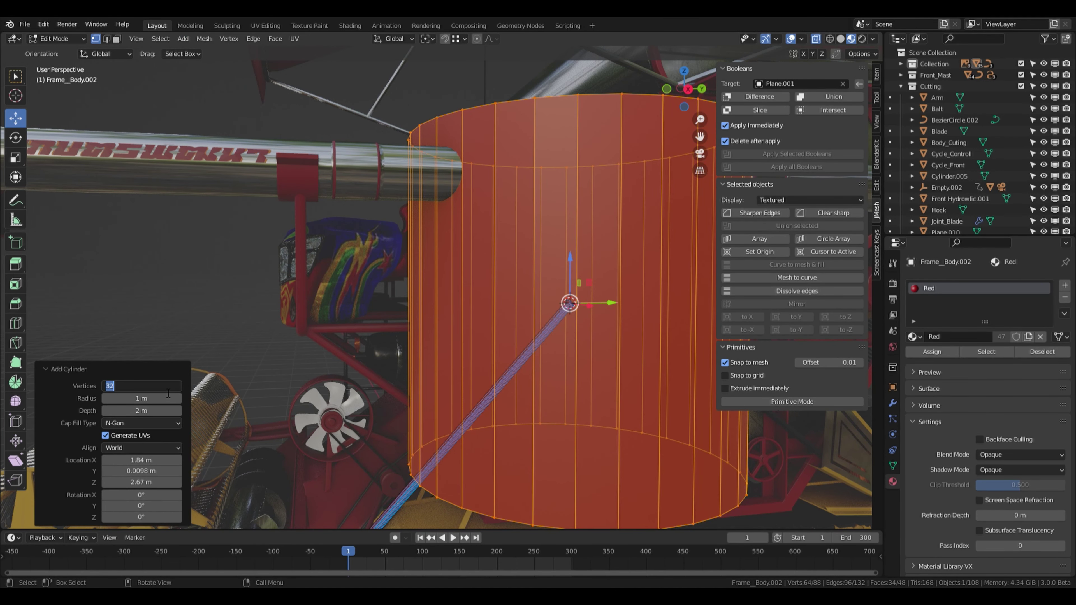
type("12")
key("Return")
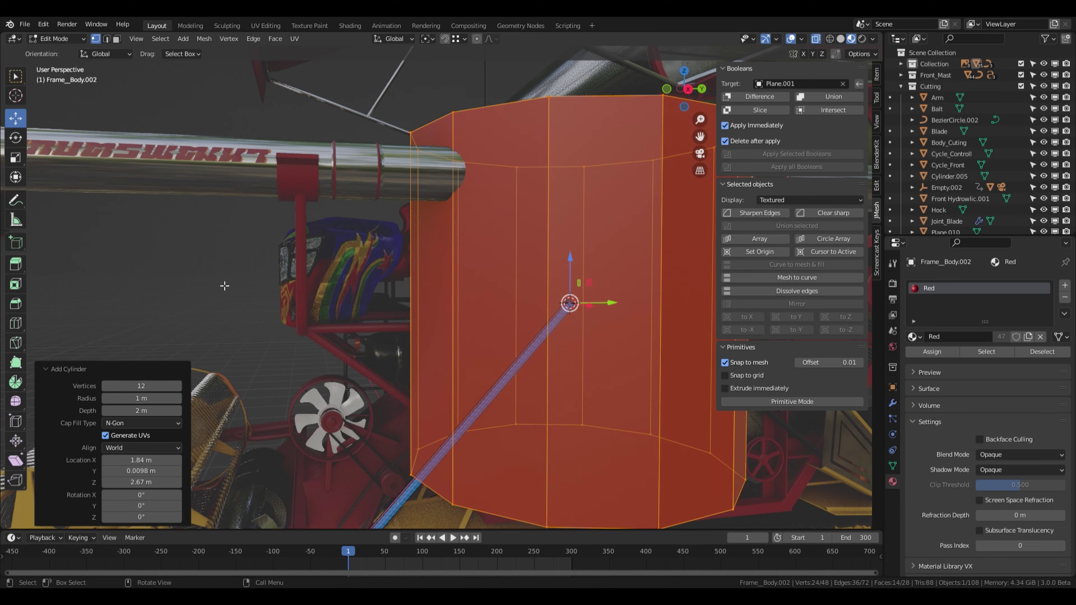
Step: Scale the cylinder to 0.103, rotate it 90° about Y, then scale it to 0.555
key("s")
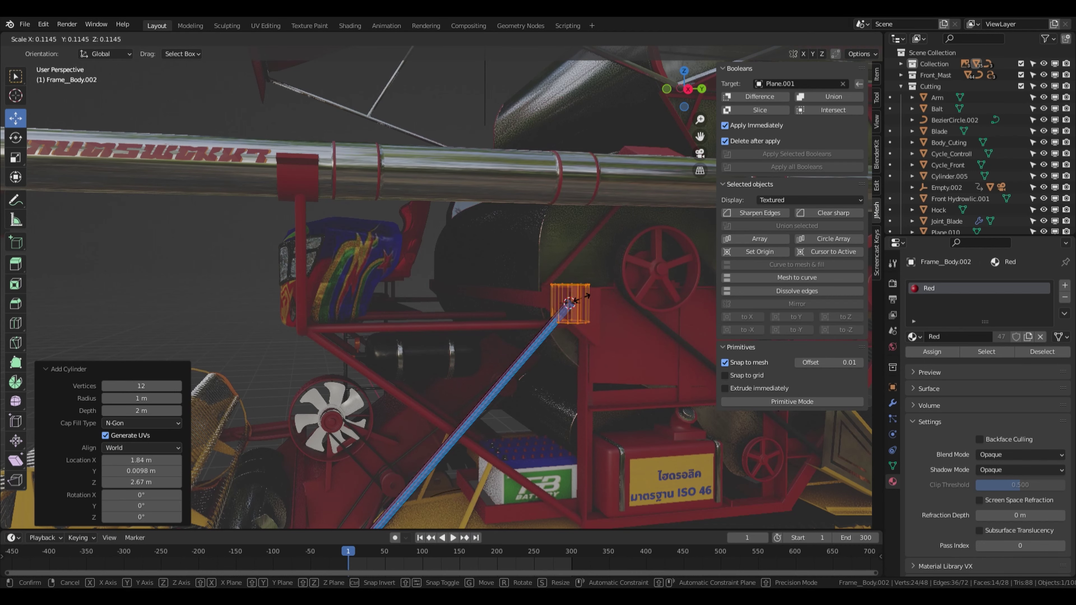
left_click(579, 299)
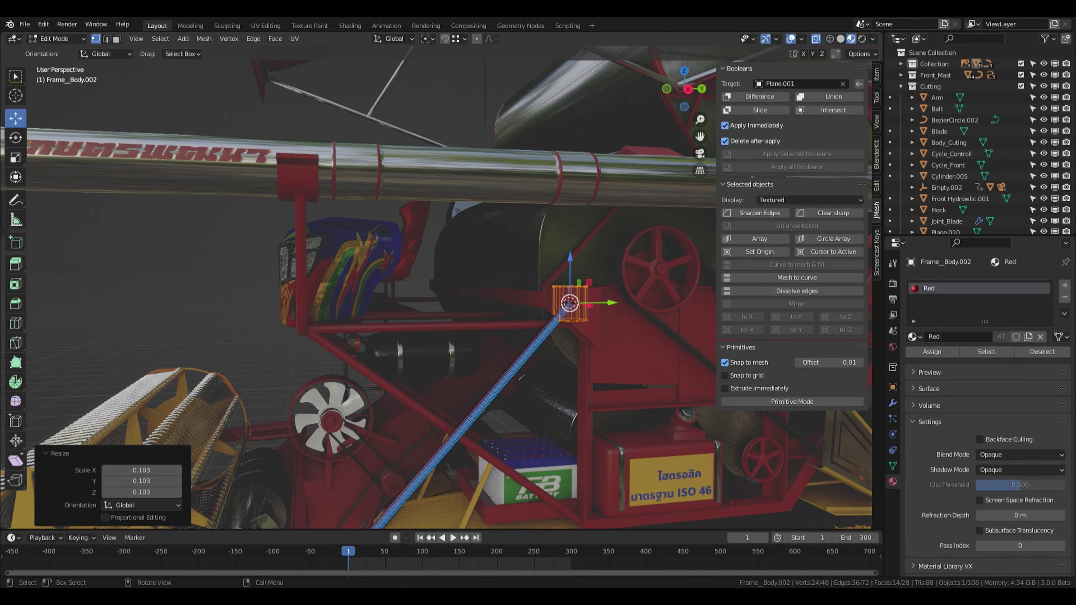
key("r")
key("y")
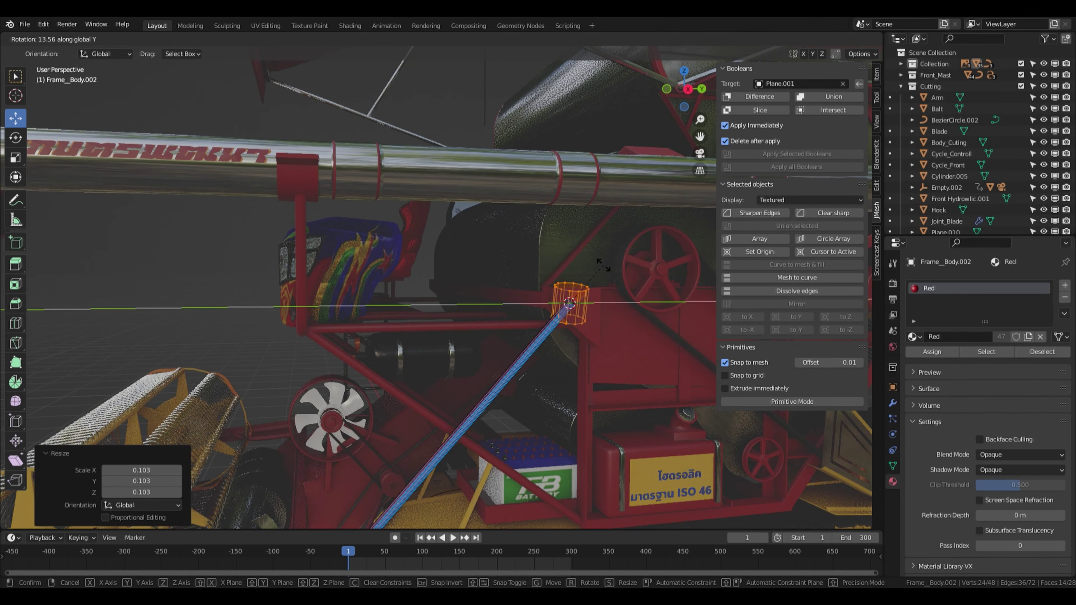
type("90")
key("Return")
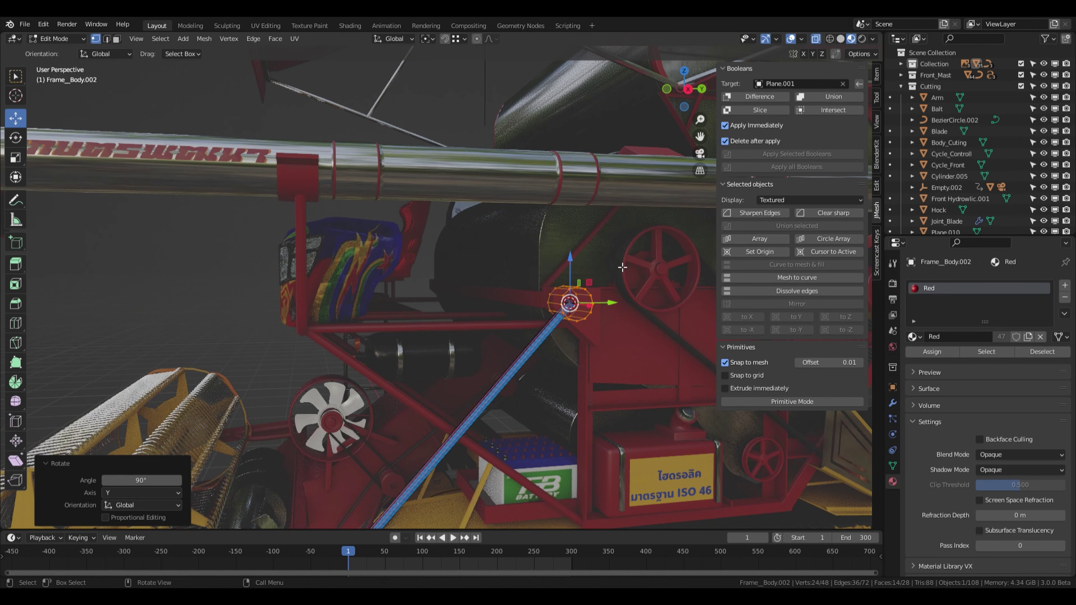
key("s")
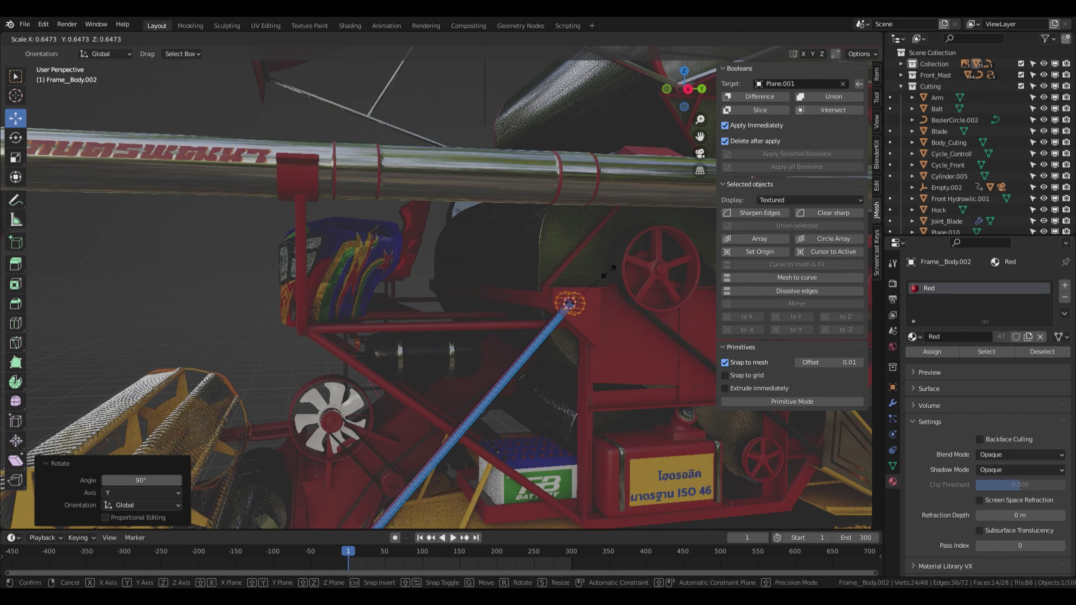
left_click(600, 299)
middle_click_drag(599, 298, 642, 305)
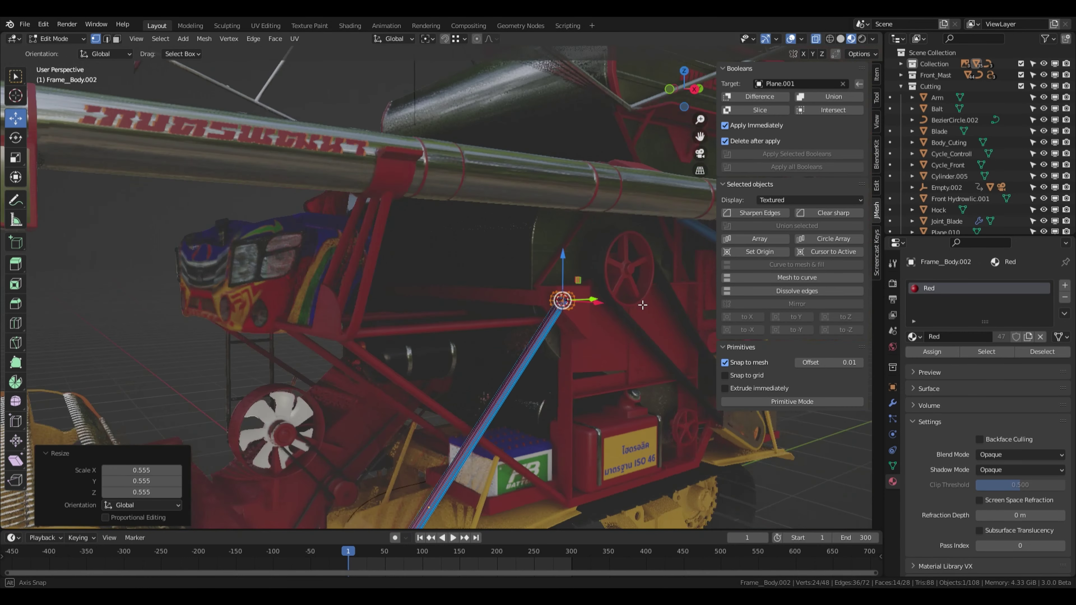
Step: Stretch the small cylinder about 2.84 times along X into a sideways sleeve
scroll(644, 305, "up", 2)
scroll(648, 306, "up", 2)
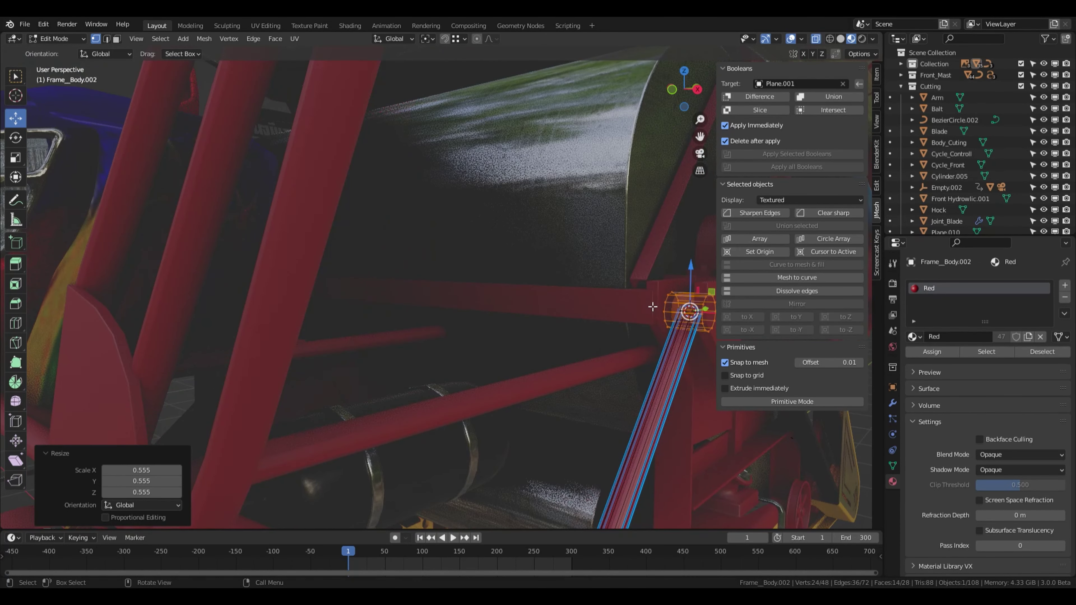
middle_click_drag(652, 306, 550, 316)
key("s")
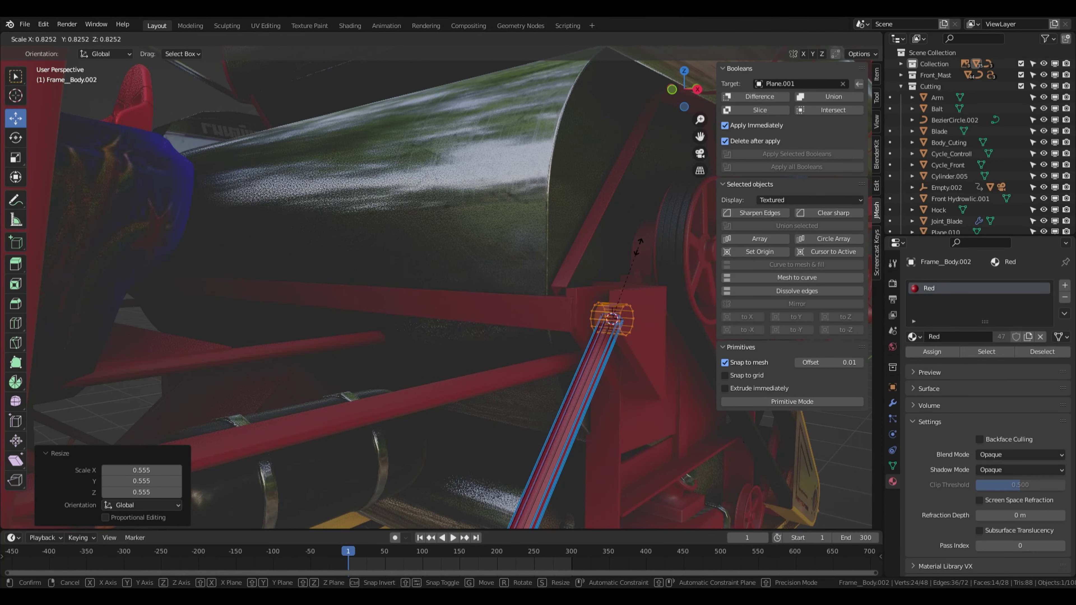
key("x")
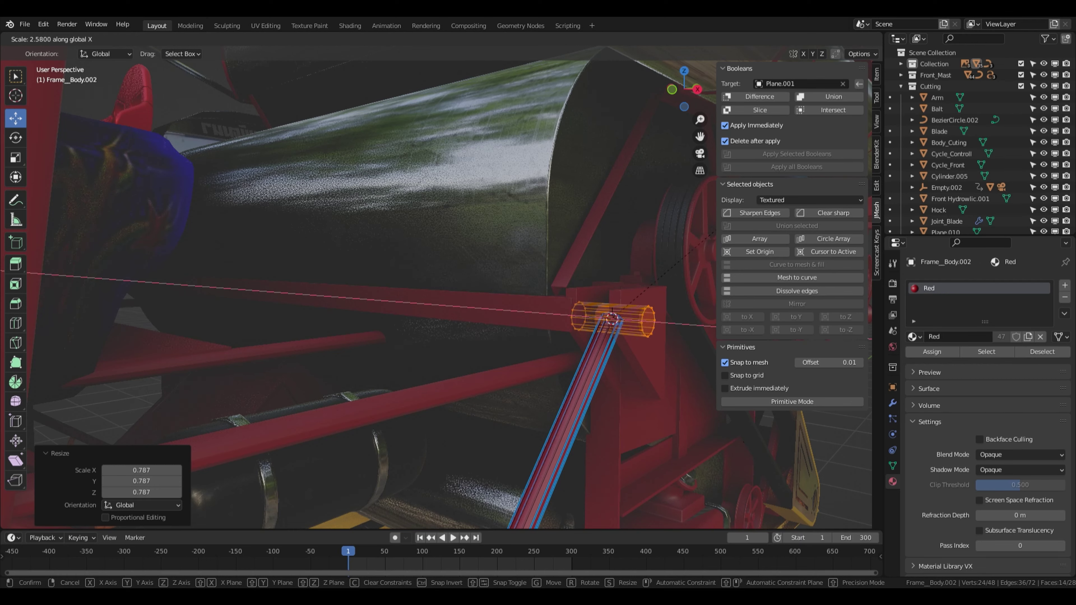
left_click(757, 194)
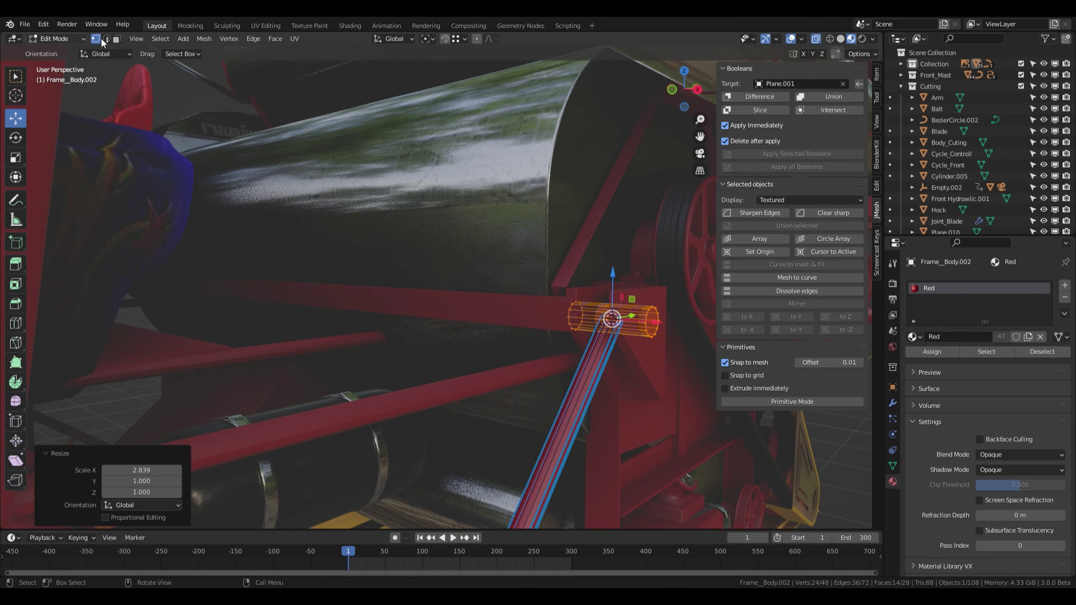
Step: Select both end rings of the stretched cylinder
left_click(651, 318, "alt")
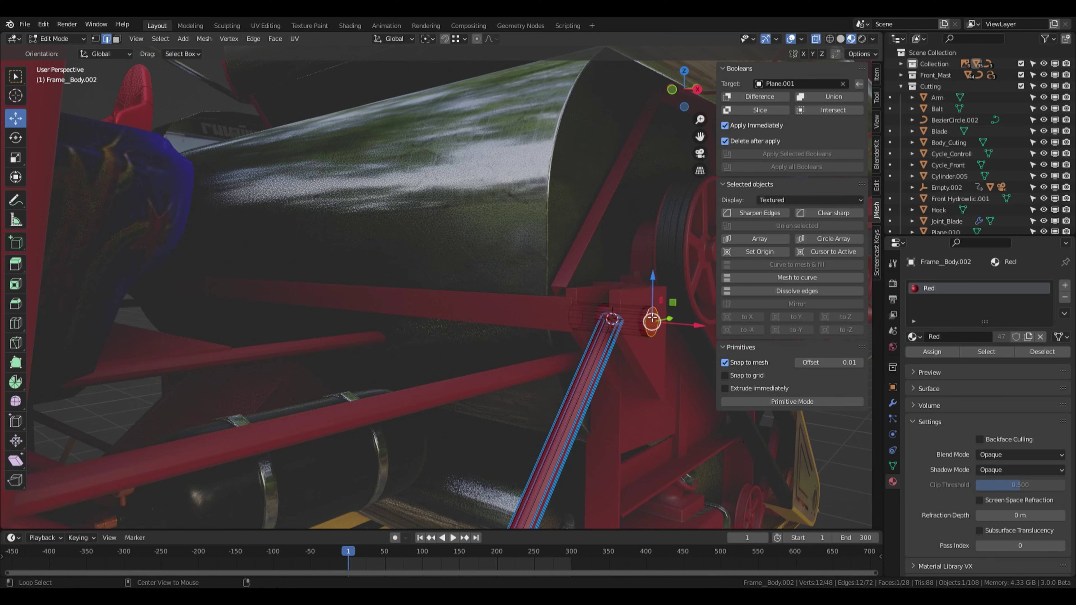
left_click(574, 313, "alt+shift")
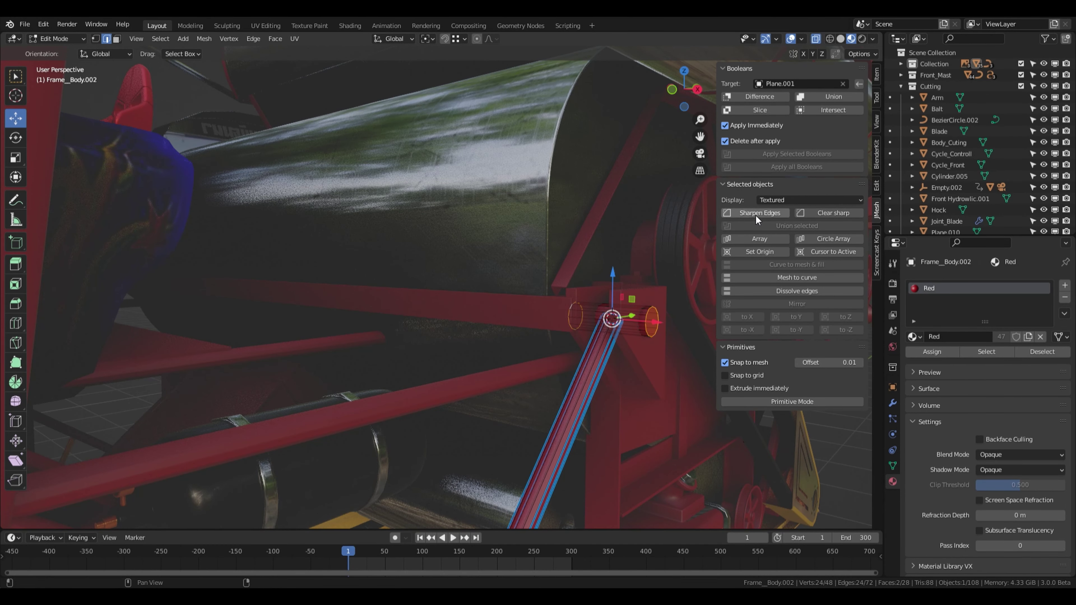
scroll(647, 378, "down", 2)
scroll(647, 379, "down", 2)
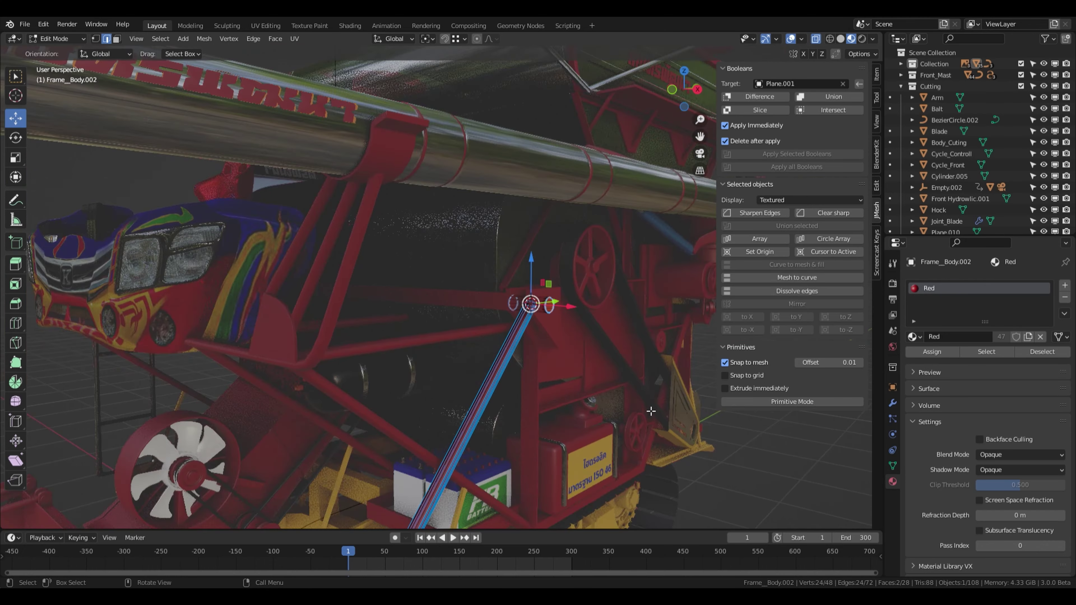
scroll(647, 379, "down", 4)
Step: Toggle X-ray to inspect the harvester from below, then view the whole model
key("alt+z")
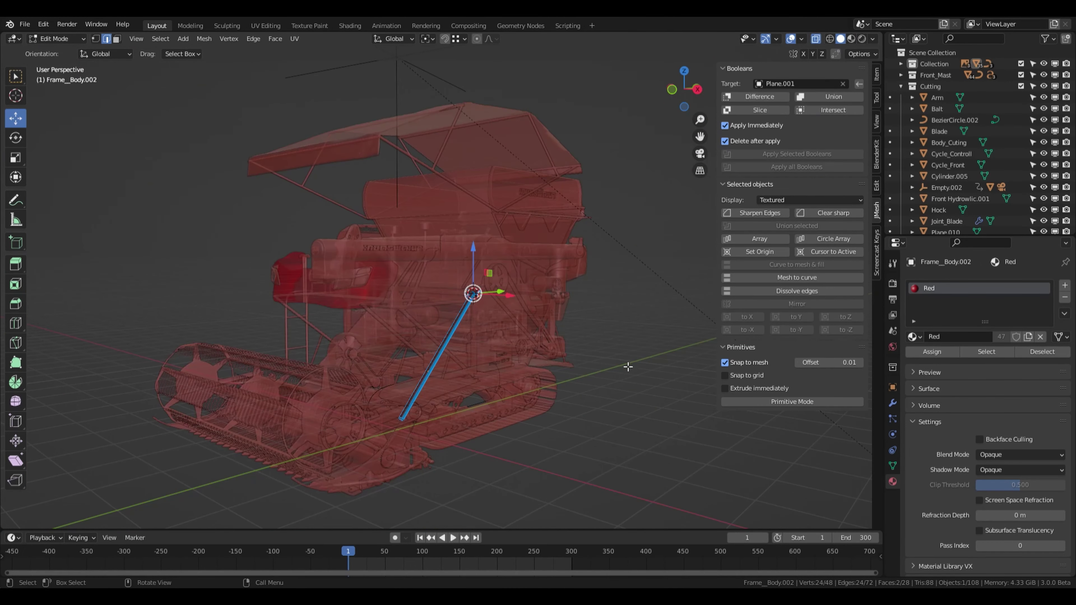
mouse_move(643, 357)
middle_mouse_down()
mouse_move(608, 320)
mouse_move(569, 353)
mouse_move(561, 329)
mouse_move(569, 433)
middle_mouse_up()
key("alt+z")
scroll(568, 433, "up", 5)
scroll(523, 402, "down", 2)
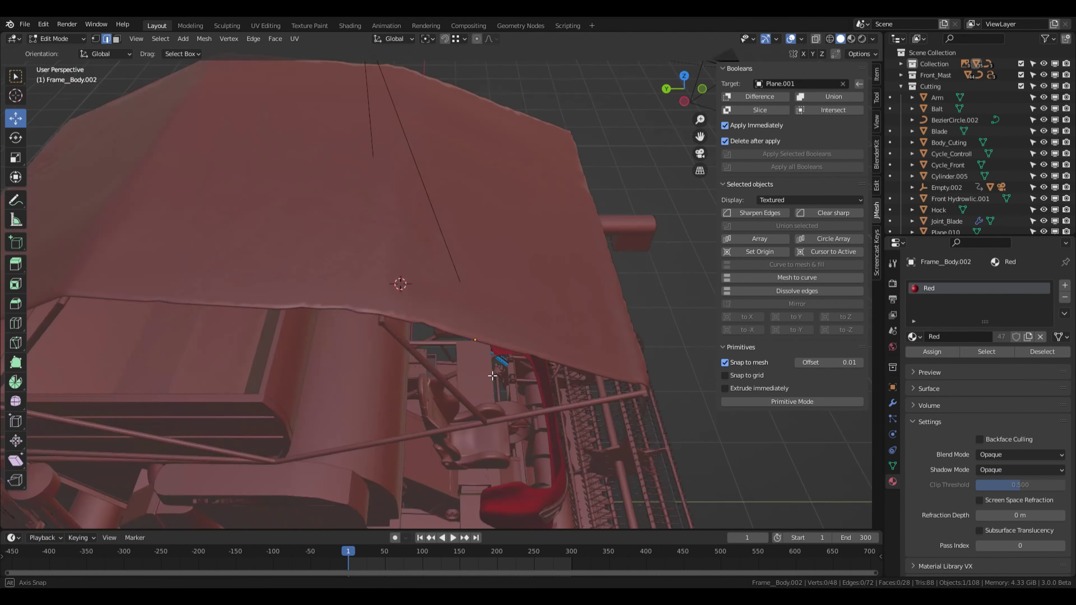
middle_click_drag(523, 402, 467, 372)
scroll(467, 372, "down", 5)
mouse_move(393, 373)
middle_mouse_down()
mouse_move(340, 384)
mouse_move(356, 379)
middle_mouse_up()
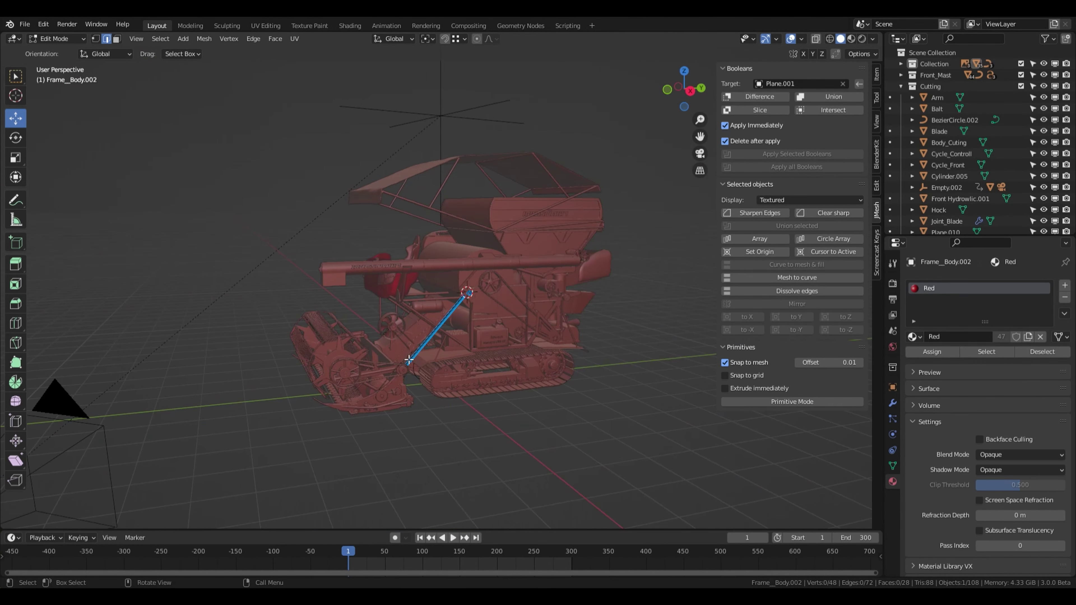
scroll(381, 373, "up", 2)
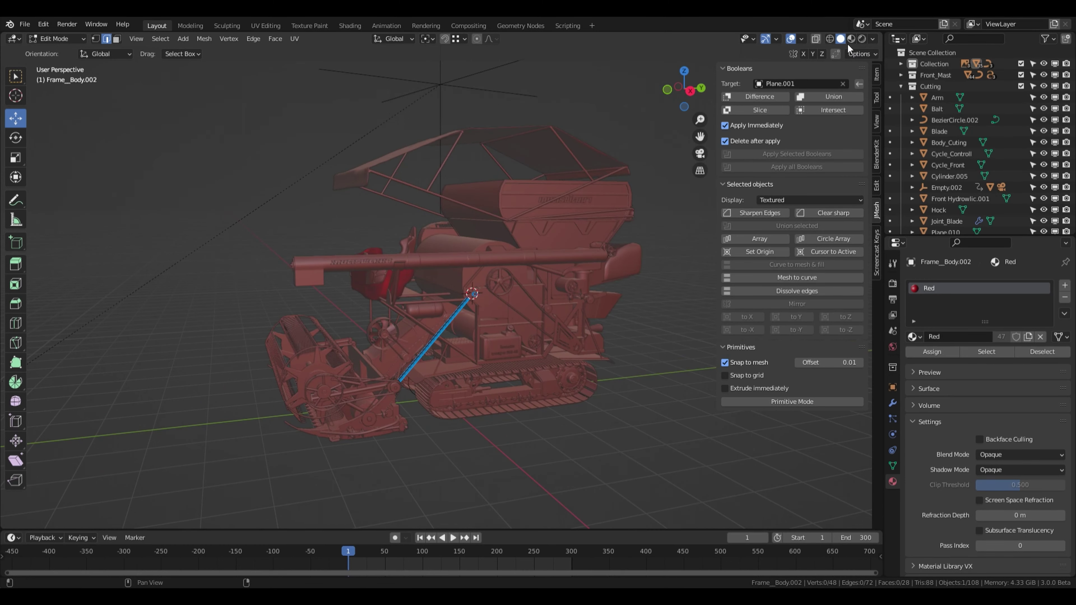
Step: Set viewport shading to a grey MatCap with Random object colours and look around the harvester
left_click(873, 39)
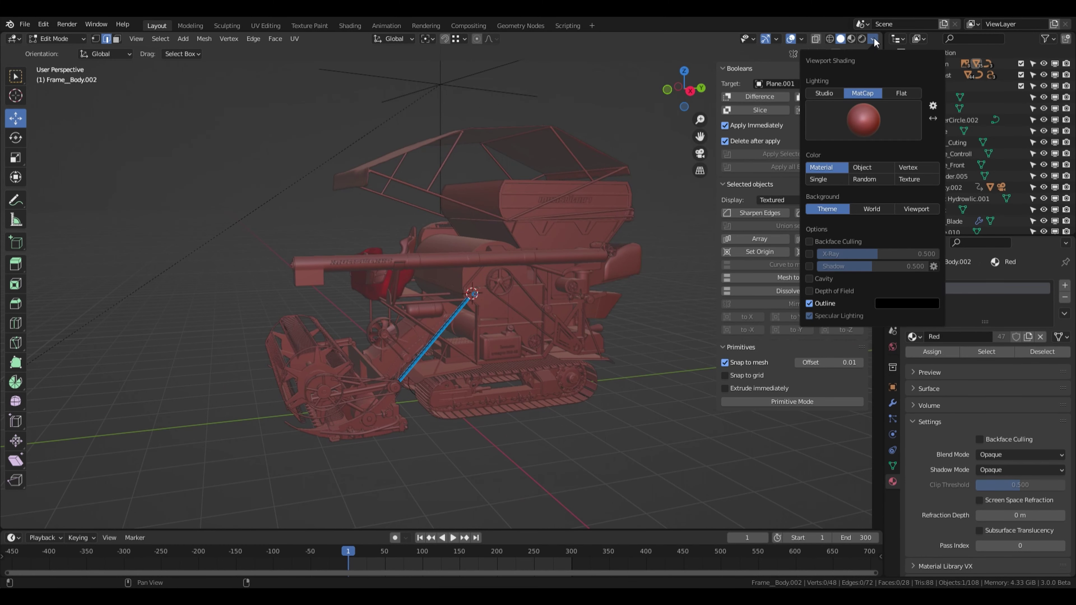
left_click(861, 118)
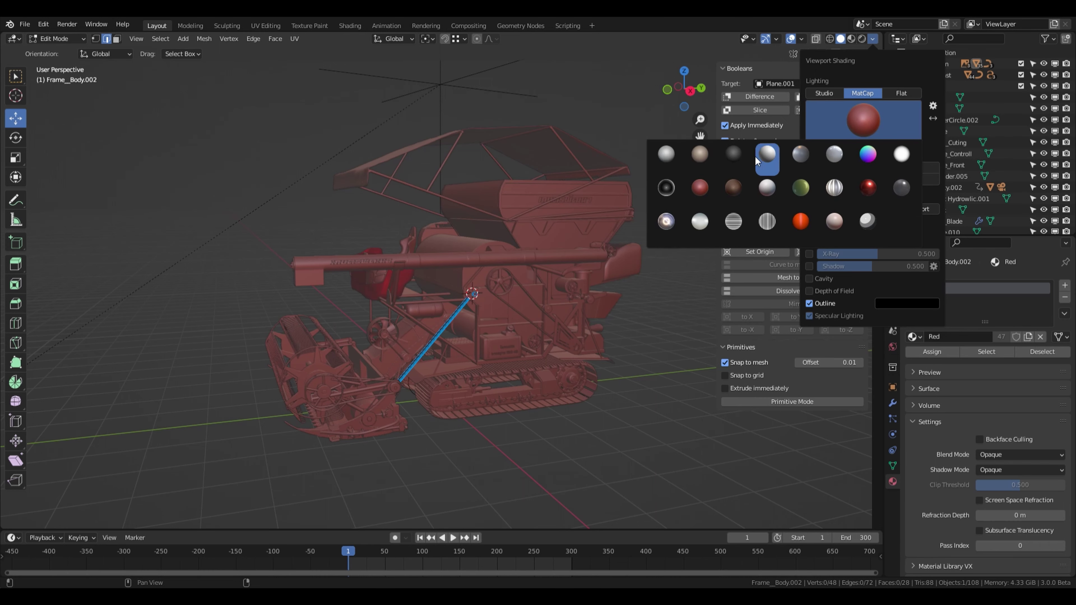
left_click(669, 156)
left_click(868, 169)
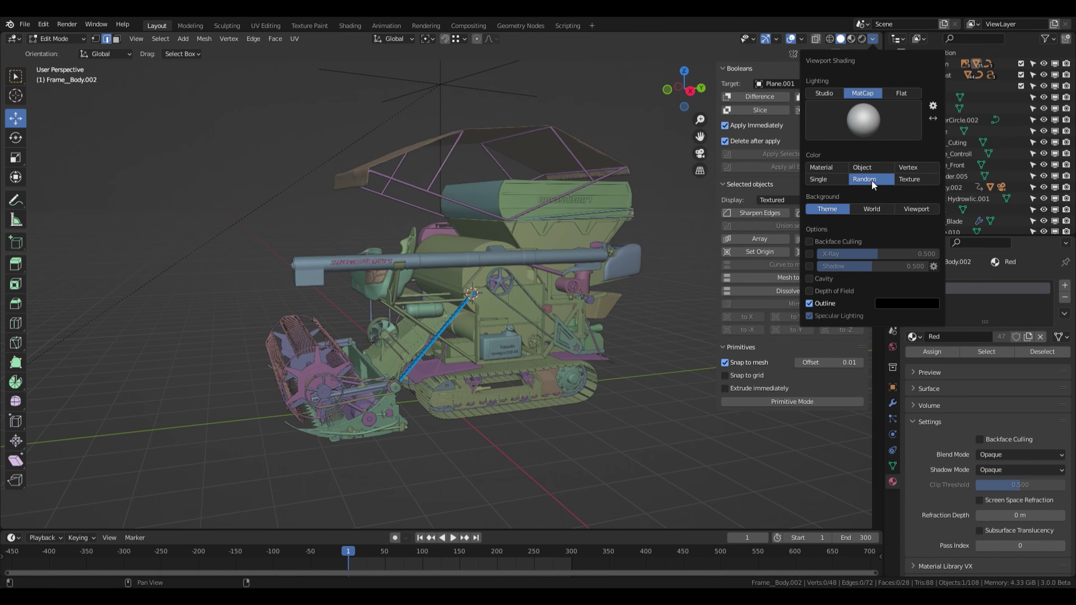
middle_click_drag(648, 302, 560, 357)
scroll(561, 357, "up", 4)
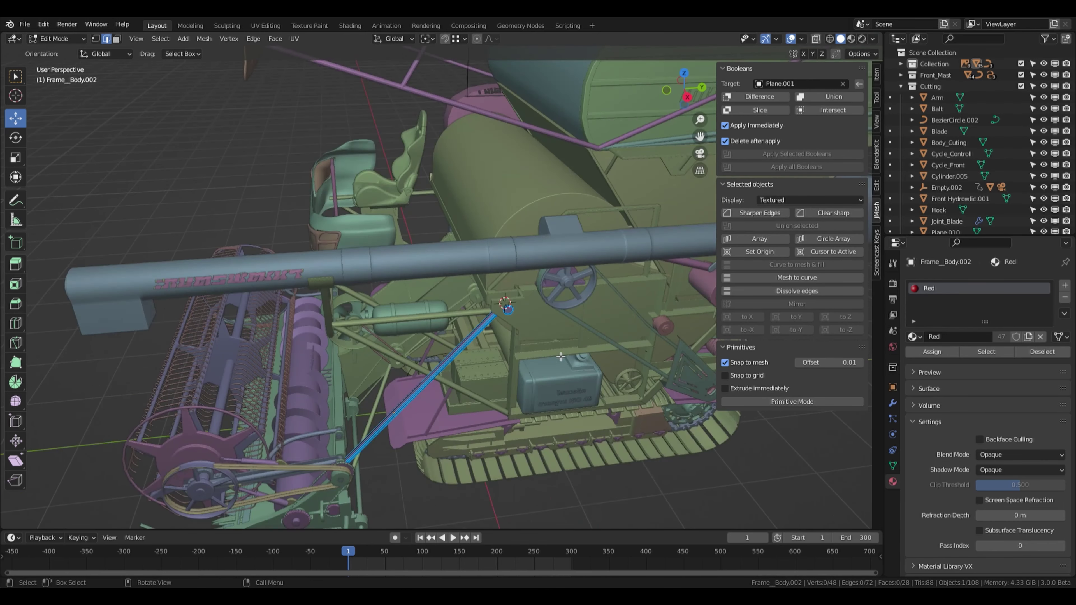
middle_click_drag(433, 404, 378, 402)
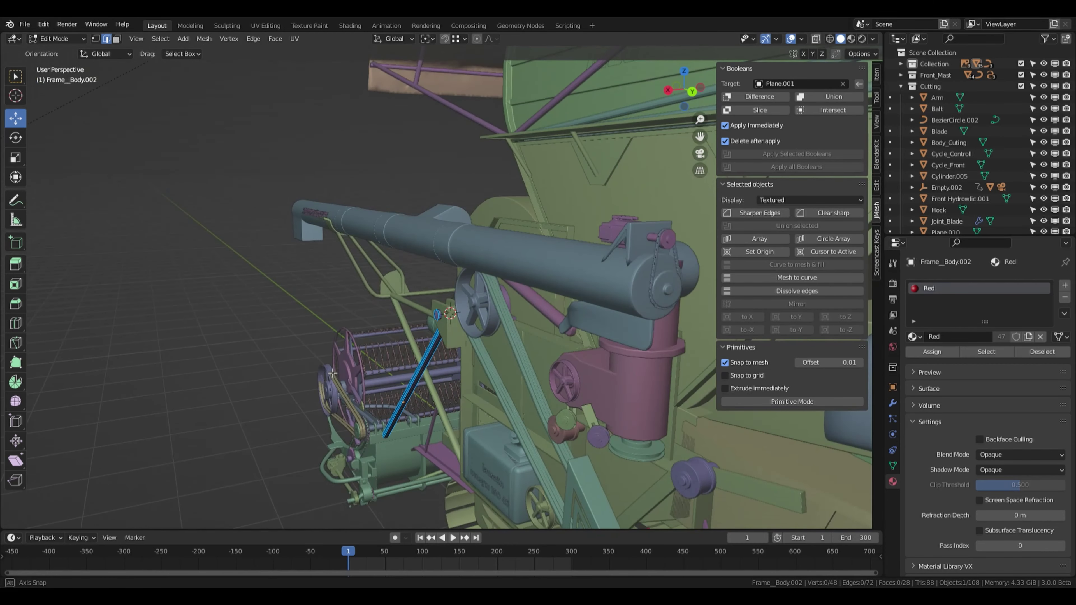
scroll(406, 373, "up", 5)
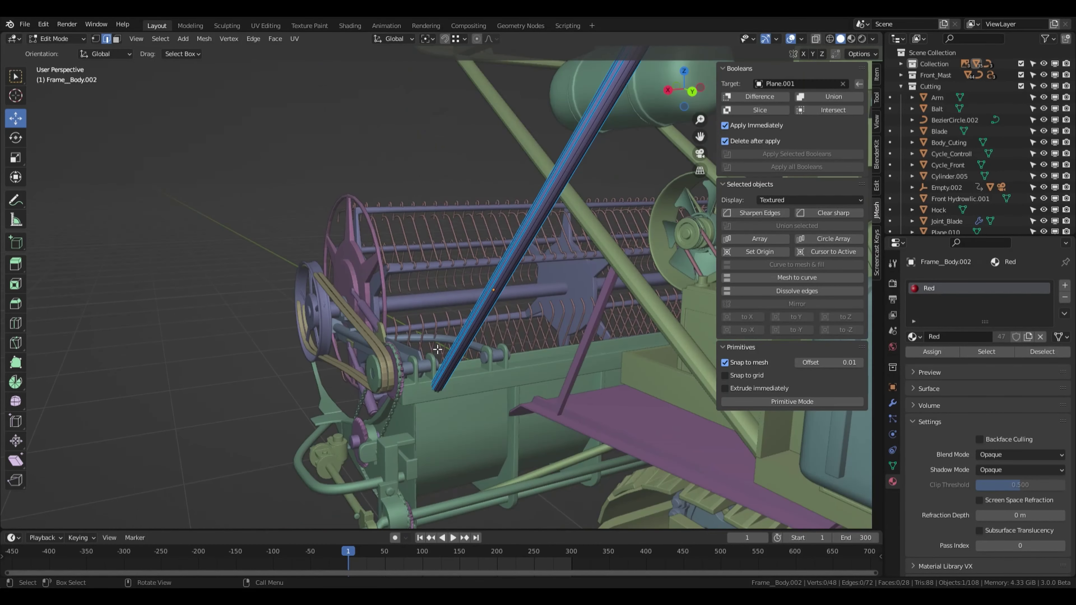
mouse_move(378, 403)
middle_mouse_down()
mouse_move(441, 332)
mouse_move(445, 385)
mouse_move(428, 382)
middle_mouse_up()
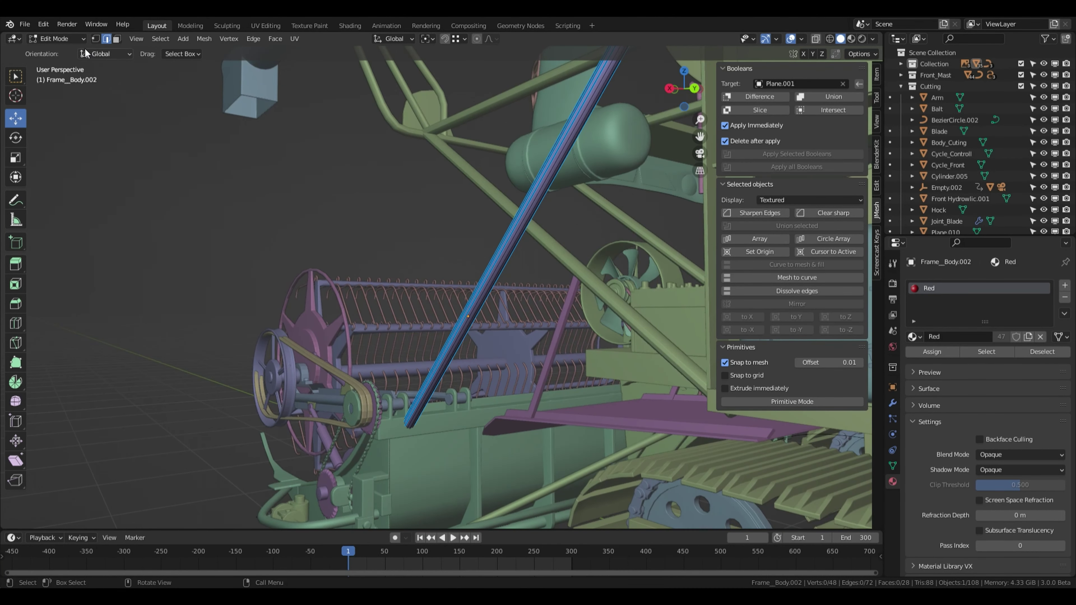
left_click(70, 39)
Step: Return to Object Mode and apply Shade Smooth to the Frame_Body.002 diagonal rod
left_click(409, 429)
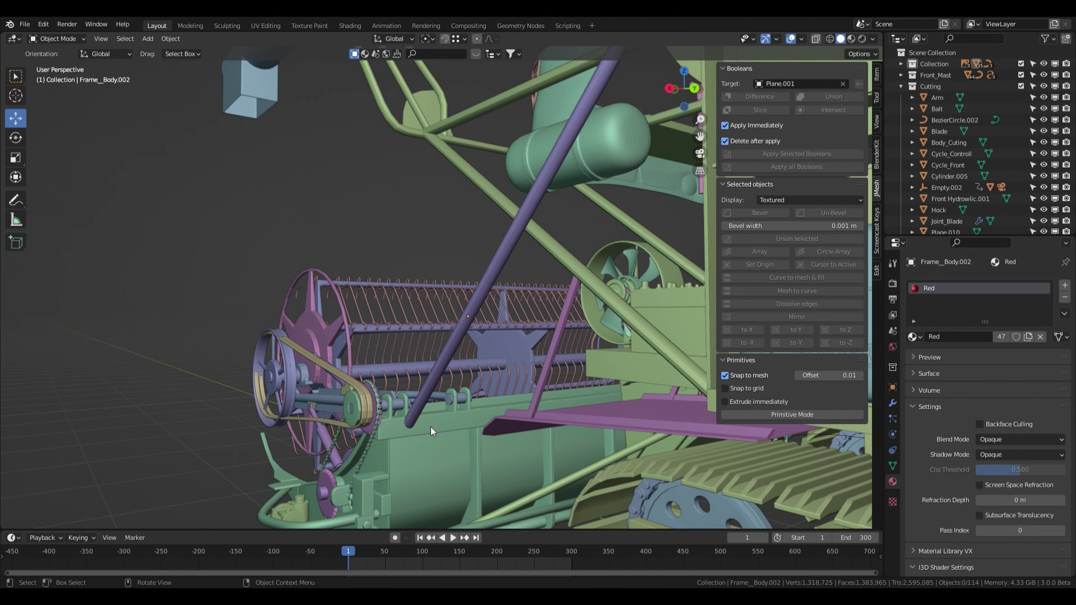
left_click(510, 248)
right_click(510, 247)
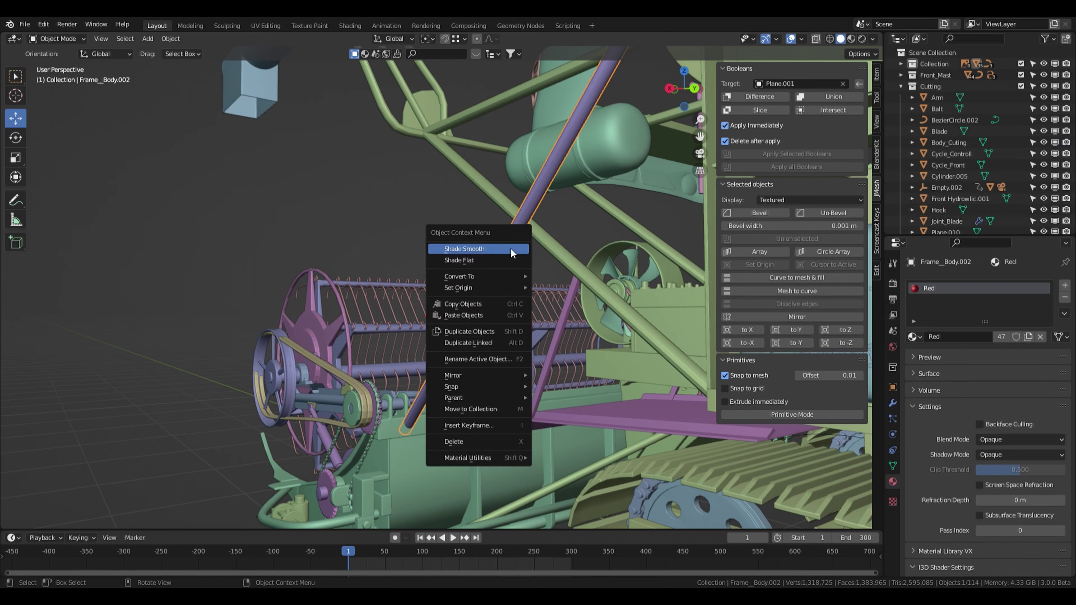
left_click(511, 247)
Step: Orbit and zoom to a side view of the harvester showing the rod
scroll(435, 250, "down", 3)
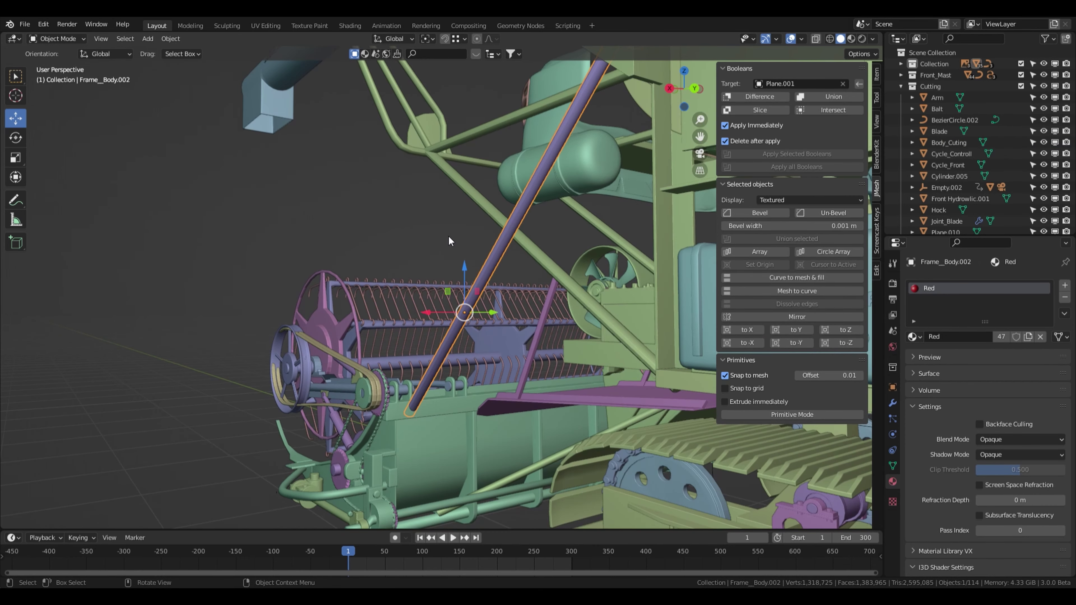
mouse_move(448, 236)
middle_mouse_down()
mouse_move(546, 234)
mouse_move(535, 257)
middle_mouse_up()
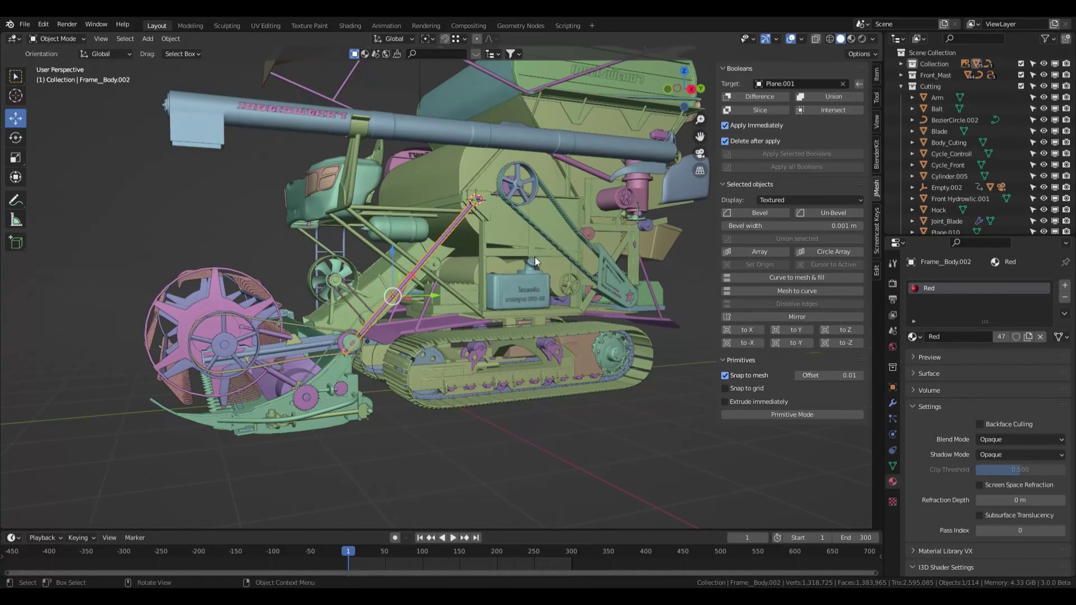
middle_click_drag(438, 301, 443, 292)
scroll(446, 279, "up", 3)
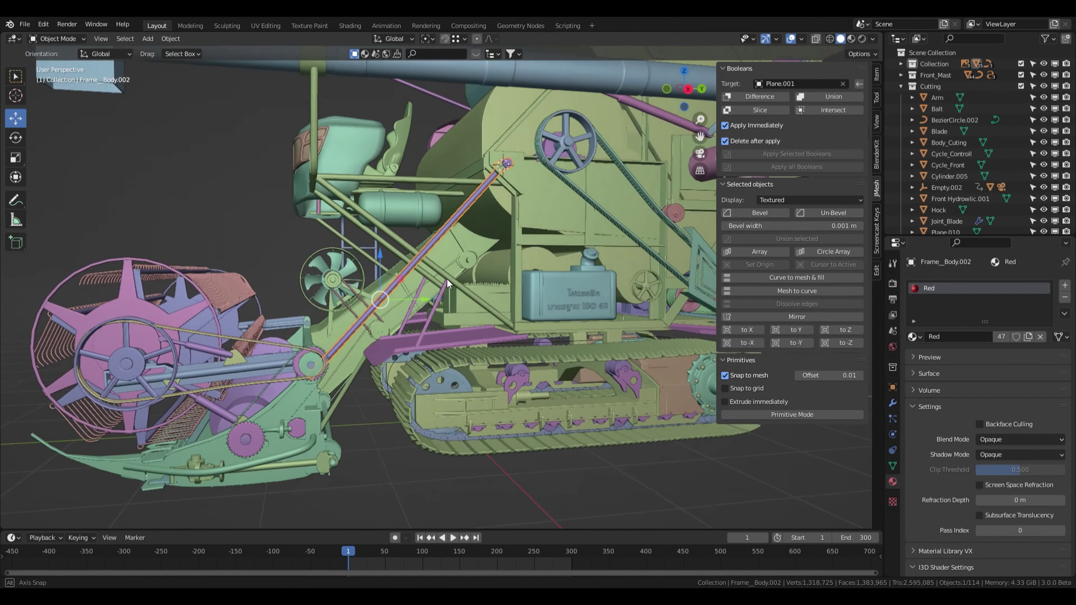
scroll(453, 254, "up", 2)
middle_click_drag(456, 245, 457, 260)
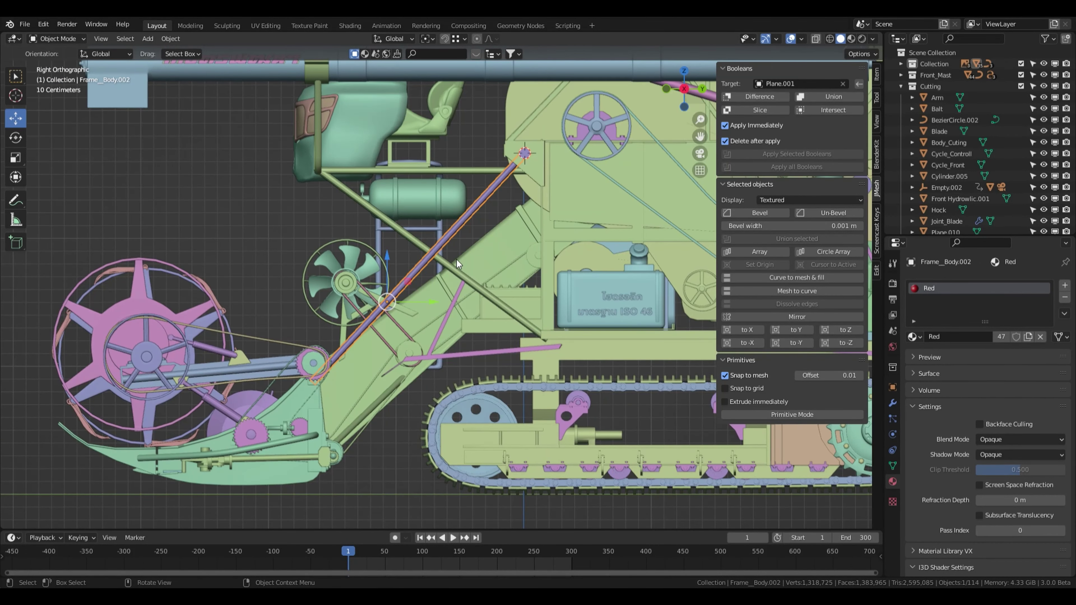
Step: Duplicate the rod, lower the copy, tilt it -8.34° and shift it into place on the frame
key("shift+d")
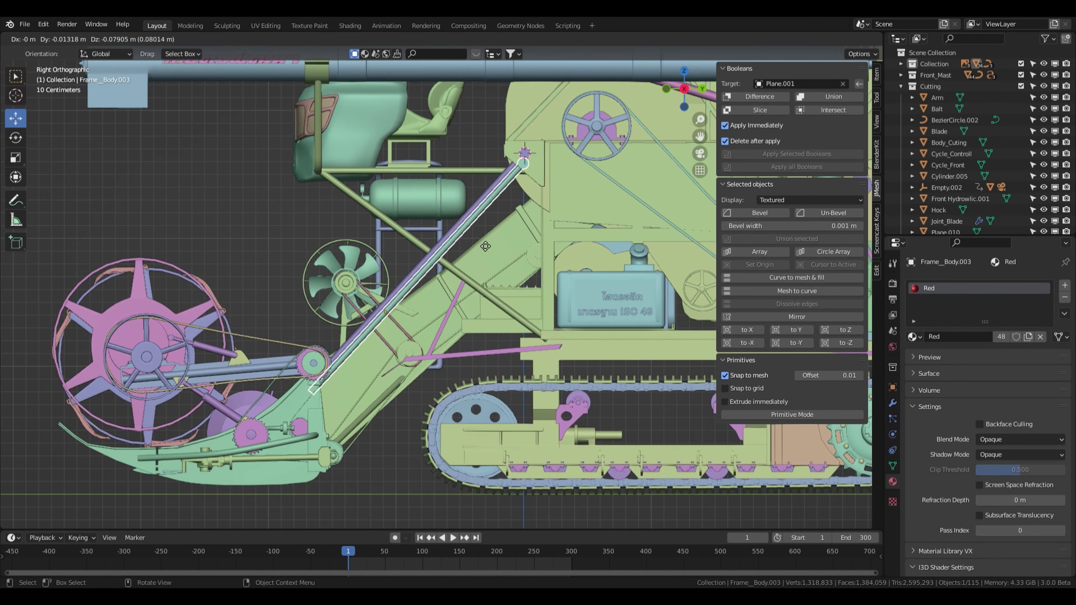
left_click(497, 294)
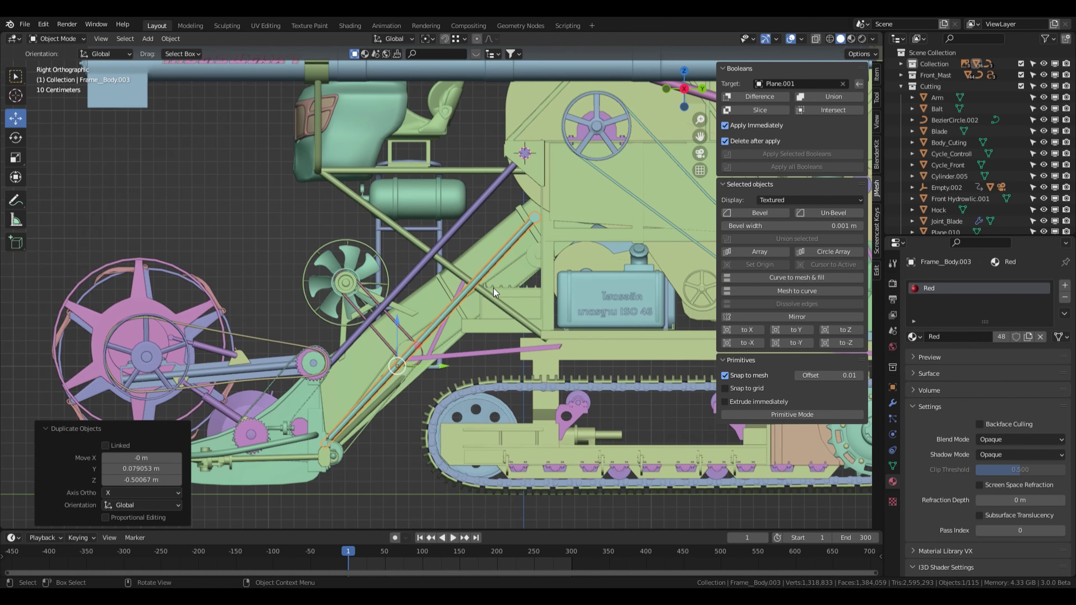
key("r")
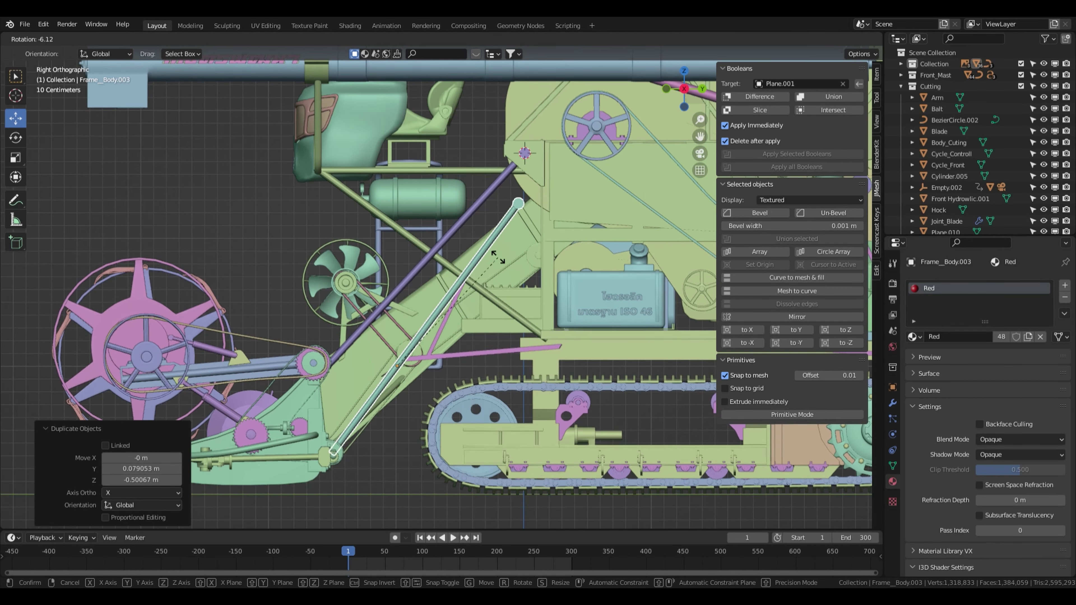
left_click(492, 255)
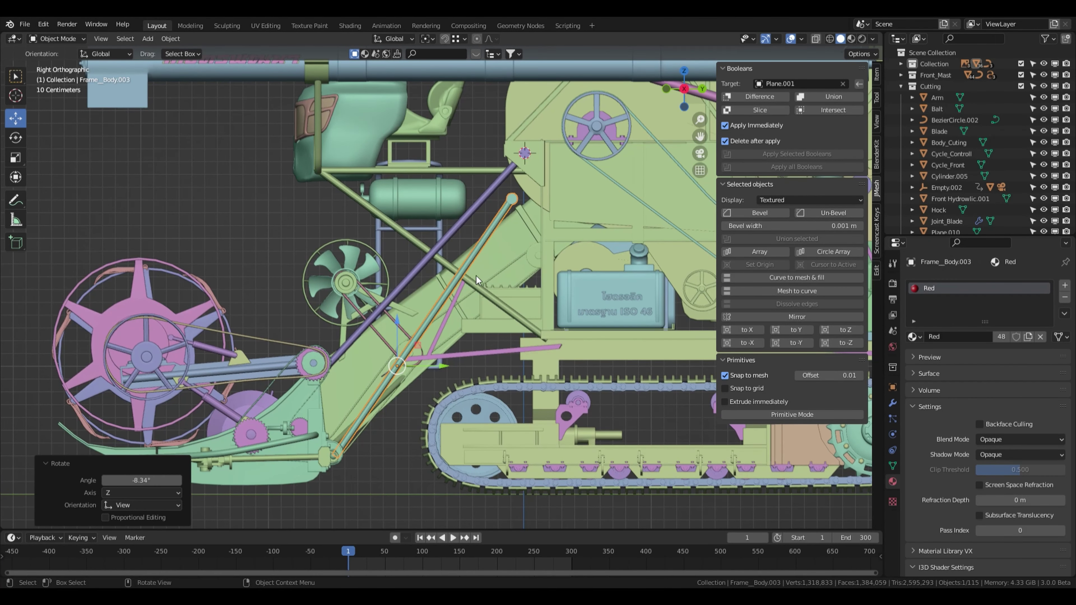
left_click_drag(397, 365, 383, 364)
mouse_move(383, 364)
middle_mouse_down()
mouse_move(436, 400)
mouse_move(404, 397)
mouse_move(392, 376)
mouse_move(396, 392)
mouse_move(444, 387)
mouse_move(429, 432)
mouse_move(476, 355)
mouse_move(444, 339)
mouse_move(534, 357)
middle_mouse_up()
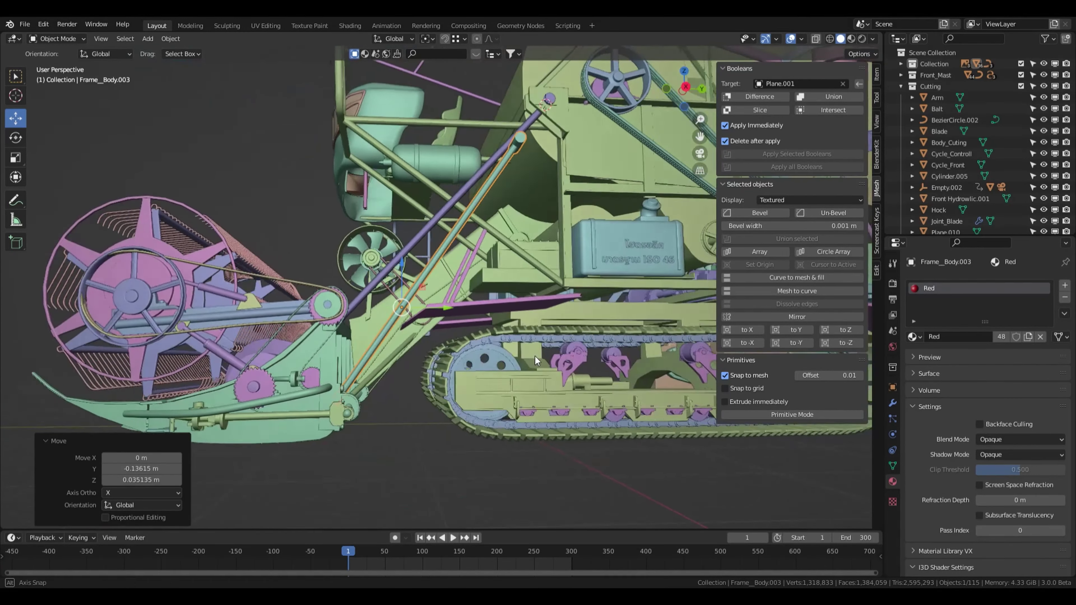
Step: Enter Edit Mode on the copied rod and select its linked short cylinder
scroll(546, 362, "down", 3)
scroll(551, 365, "down", 2)
scroll(544, 354, "down", 3)
scroll(537, 326, "down", 2)
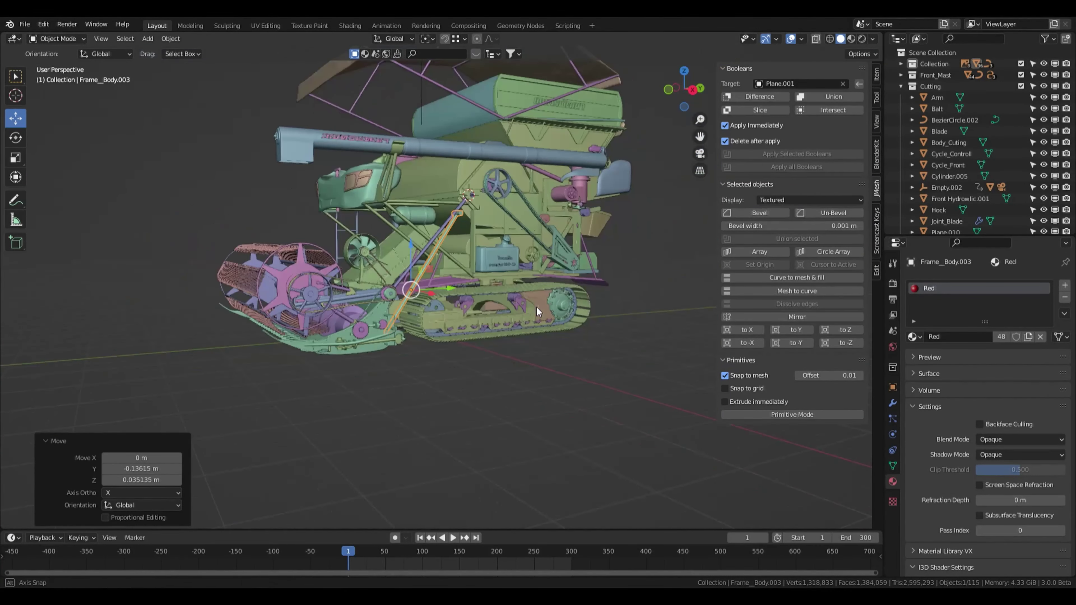
scroll(479, 254, "up", 3)
scroll(492, 258, "up", 3)
scroll(481, 297, "up", 2)
scroll(503, 215, "up", 2)
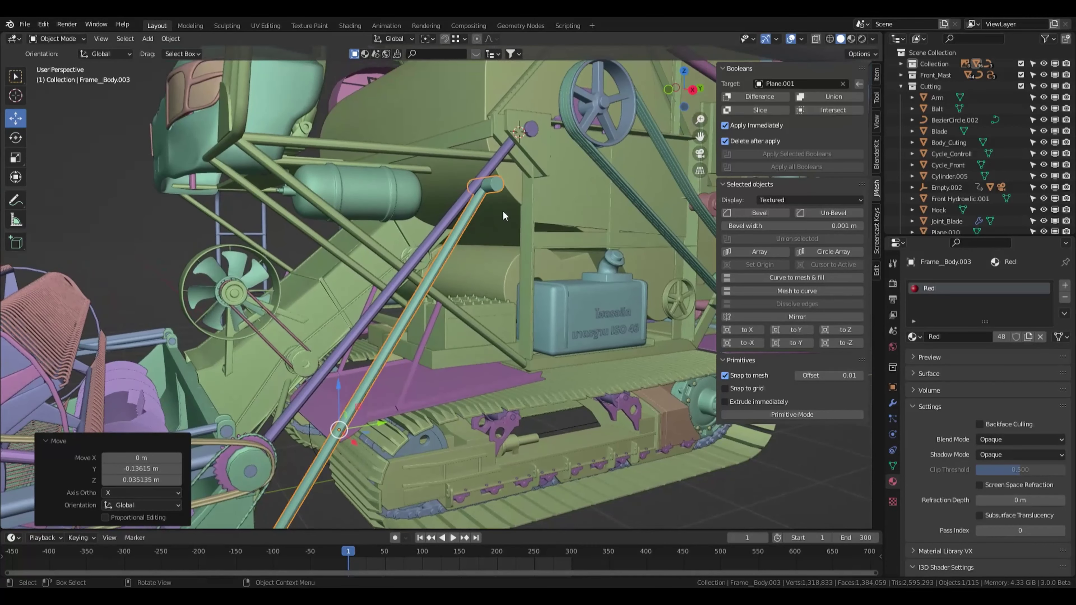
left_click(63, 38)
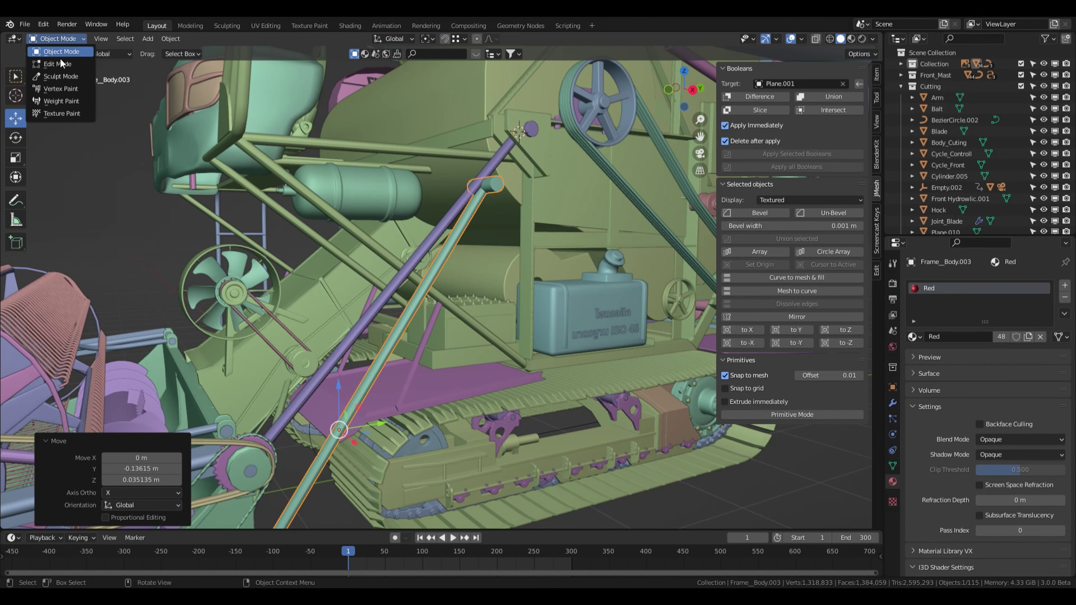
left_click(64, 66)
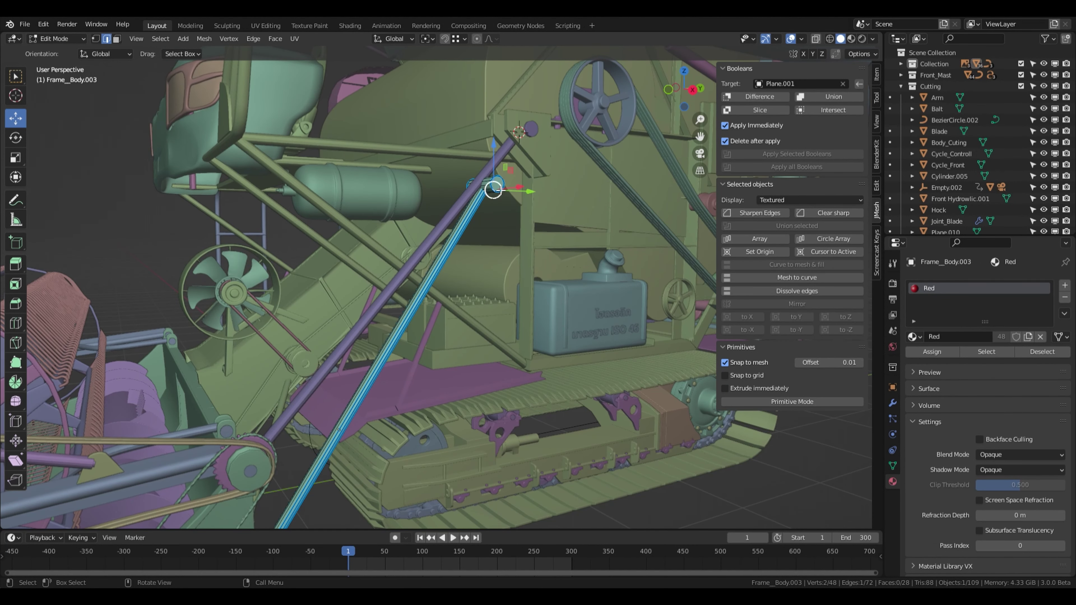
key("l")
mouse_move(500, 191)
middle_mouse_down()
mouse_move(497, 173)
mouse_move(470, 284)
middle_mouse_up()
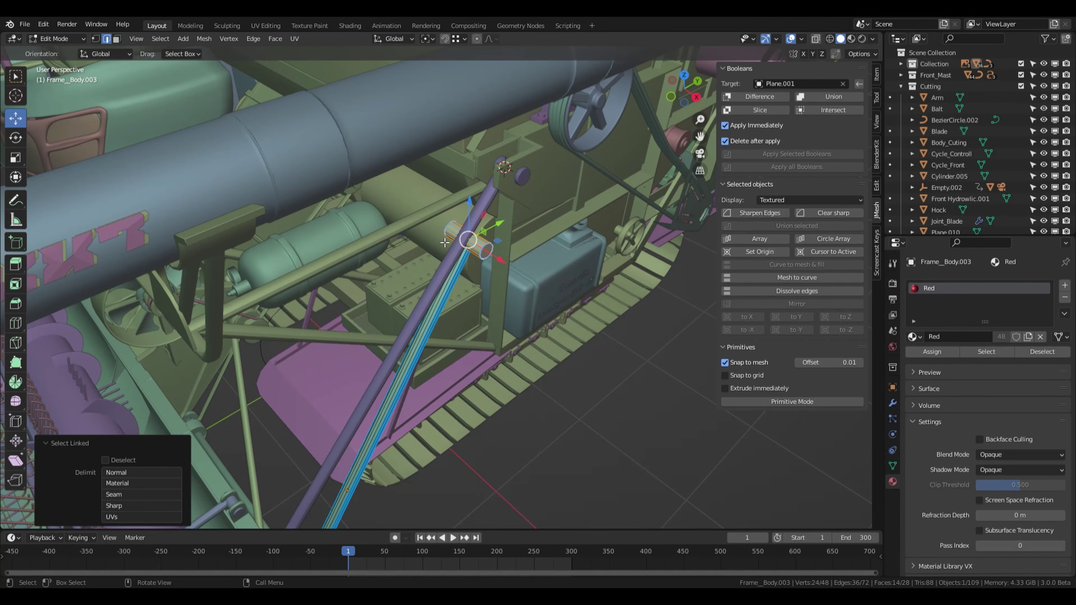
scroll(445, 242, "up", 1)
scroll(491, 193, "up", 2)
scroll(550, 196, "up", 1)
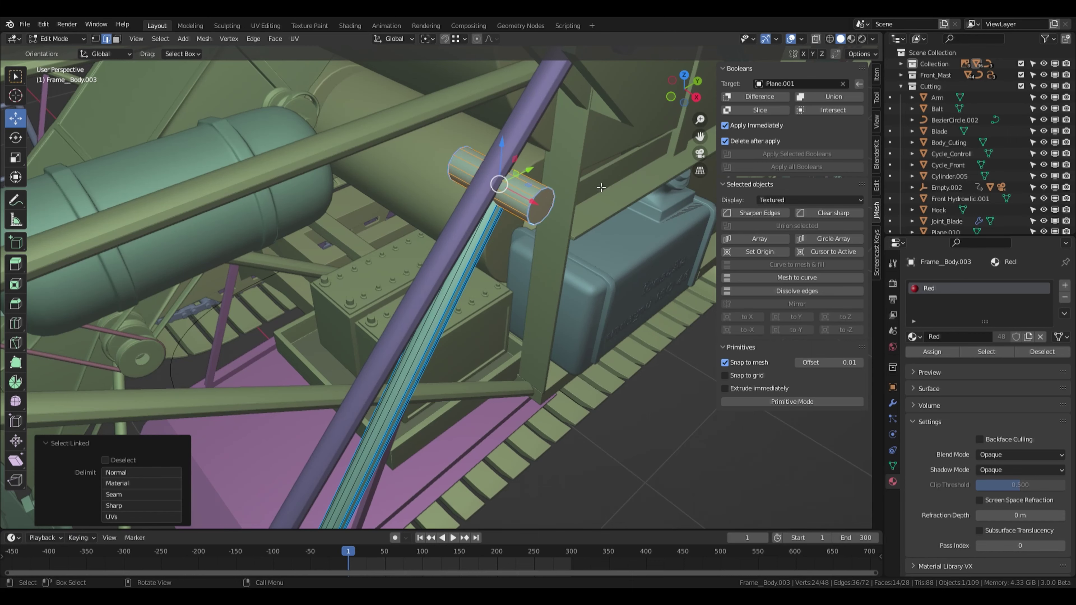
Step: Scale the cylinder to 0.822, then flatten it to 0.366 along X
key("s")
left_click(584, 187)
key("s")
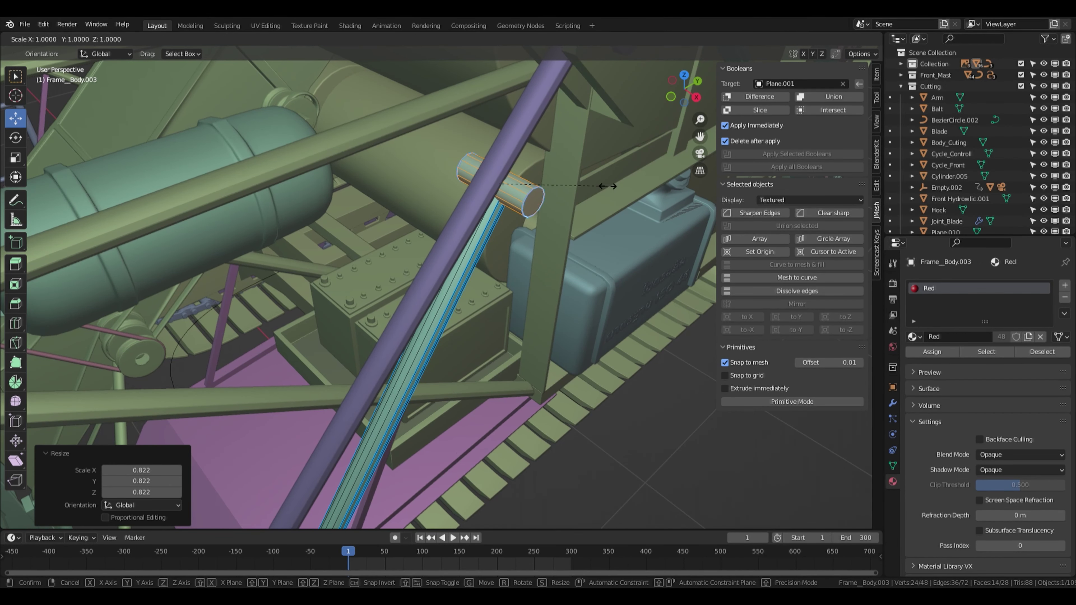
key("x")
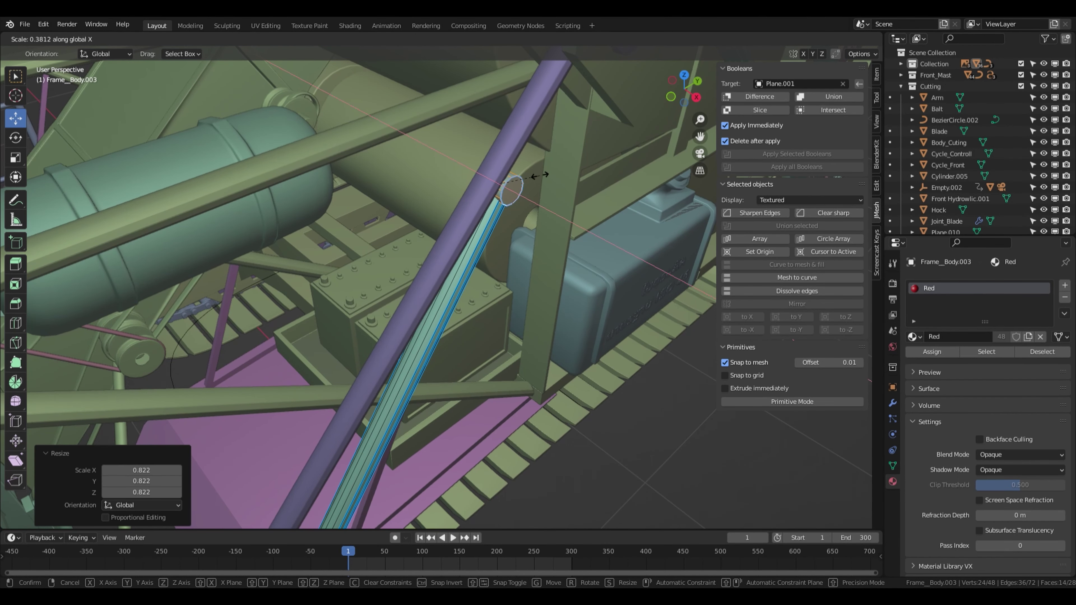
left_click(542, 180)
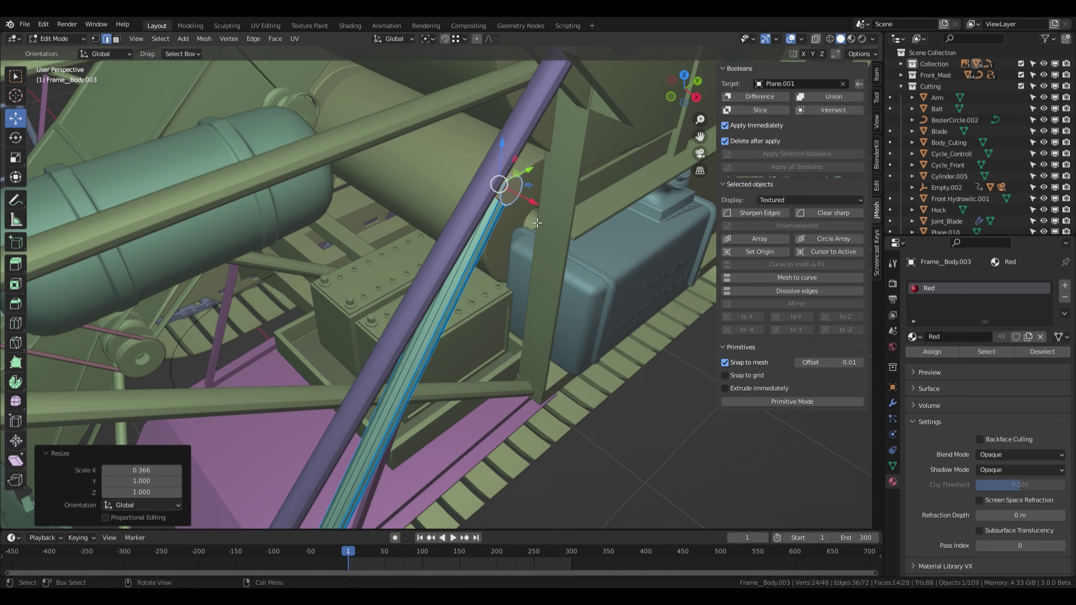
middle_click_drag(537, 223, 615, 300)
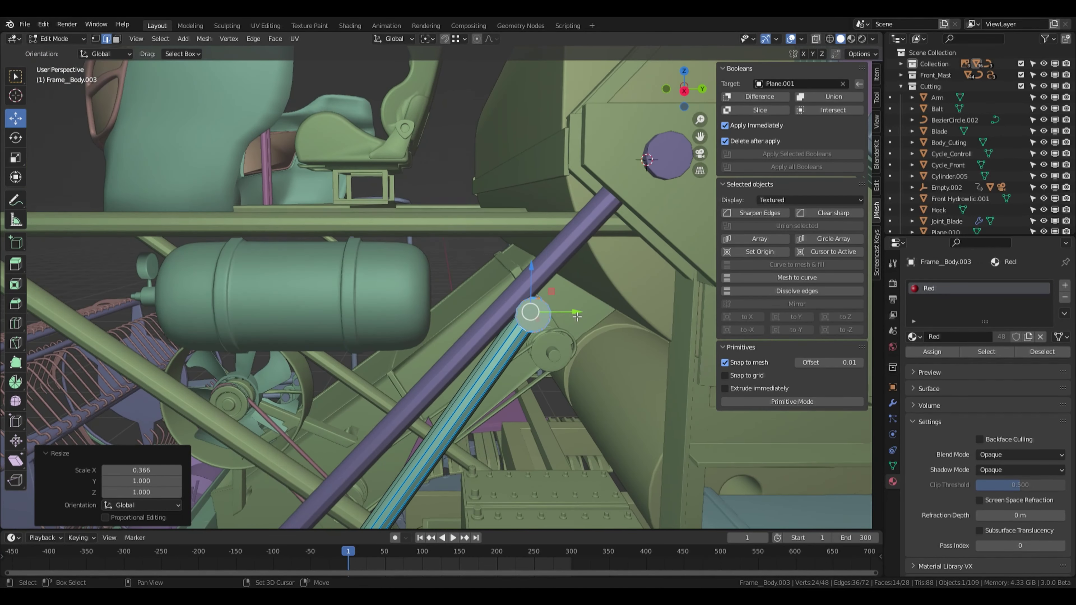
scroll(615, 300, "up", 3)
Step: In face select mode, pick a top face of the rod's rounded end beside the purple pipe
mouse_move(610, 303)
middle_mouse_down()
mouse_move(589, 339)
mouse_move(608, 356)
middle_mouse_up()
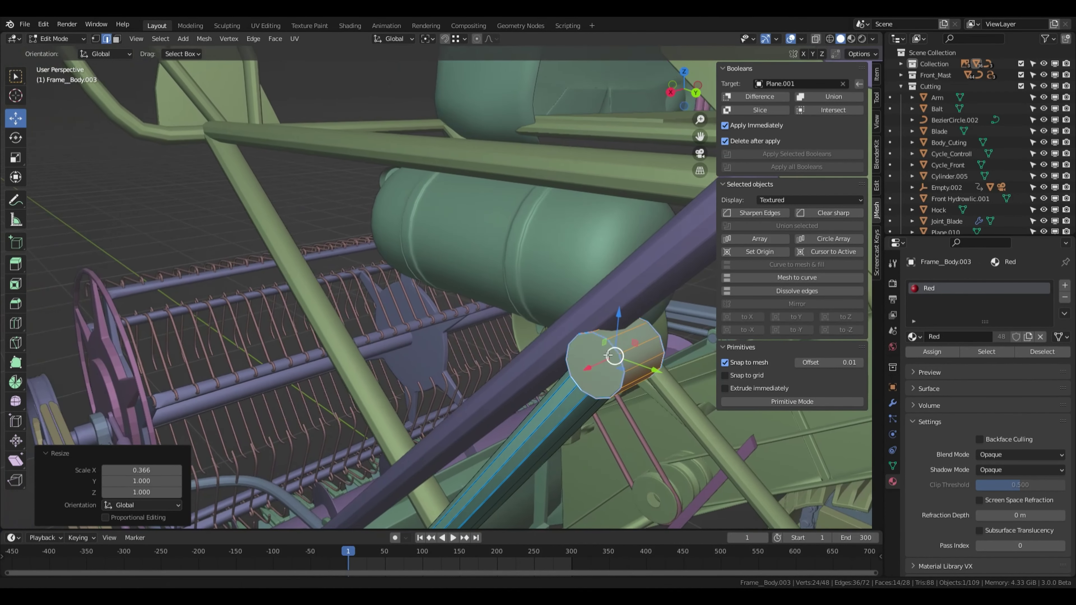
scroll(608, 356, "up", 2)
scroll(573, 348, "up", 2)
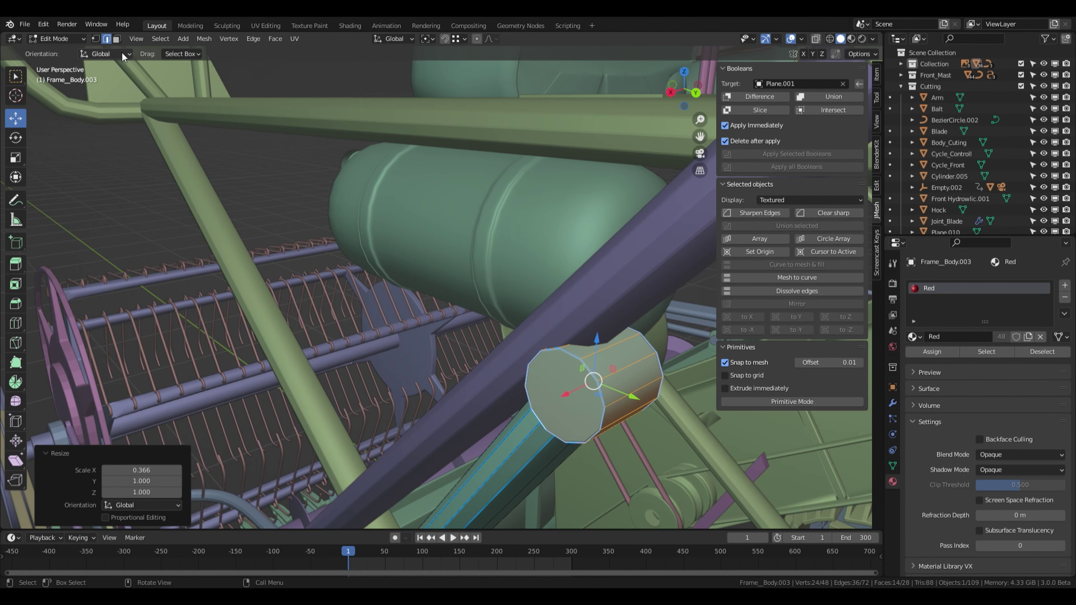
left_click(117, 39)
left_click(624, 361)
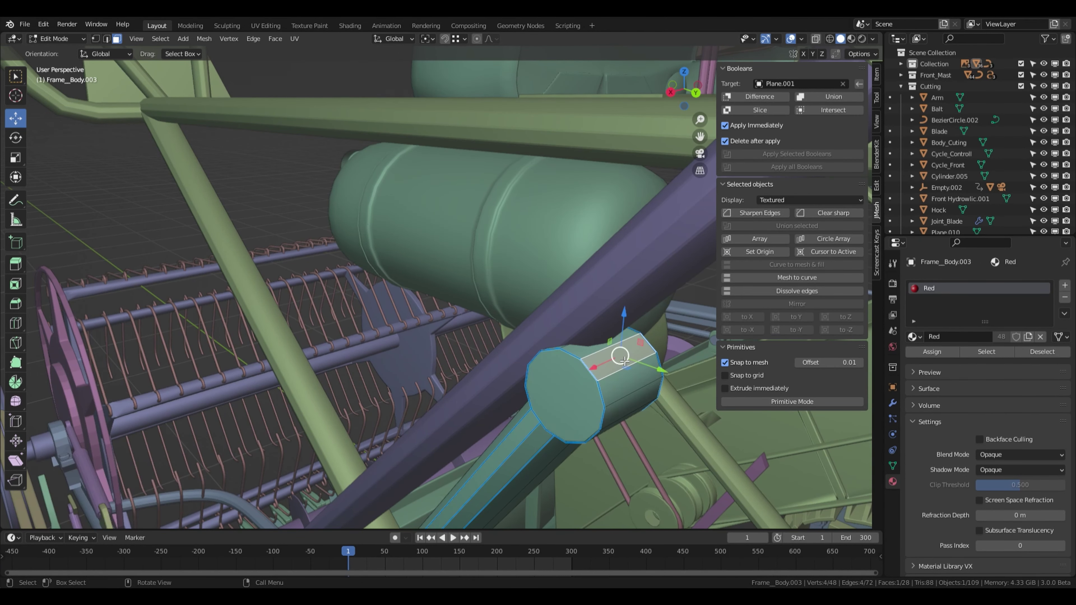
mouse_move(624, 361)
middle_mouse_down()
mouse_move(617, 329)
mouse_move(472, 335)
middle_mouse_up()
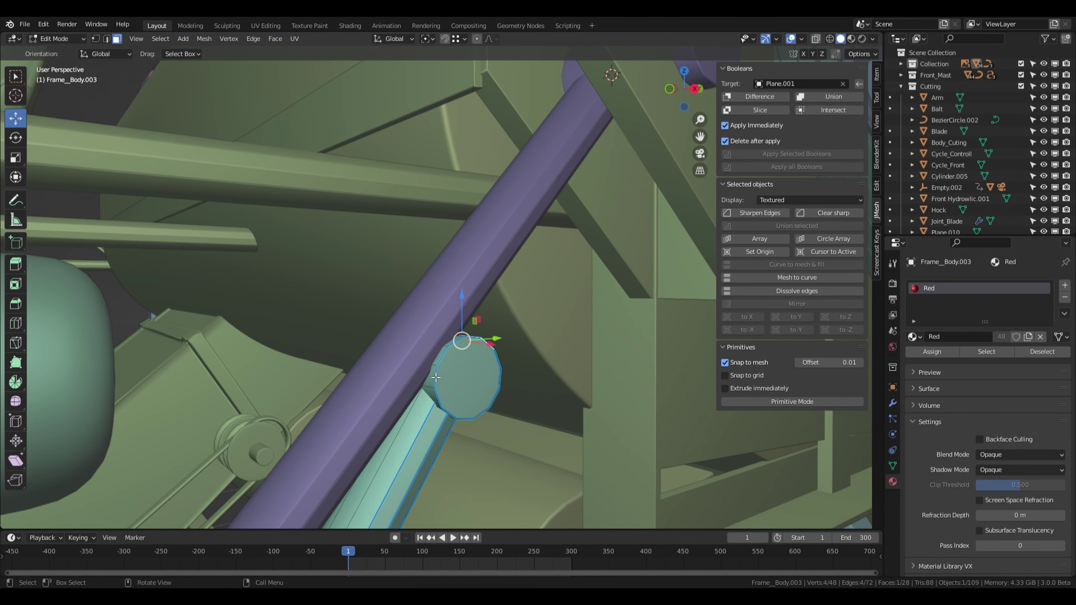
Step: Extrude the top faces up along Z, flatten them to a level top, and merge duplicate vertices
left_click(464, 341, "ctrl")
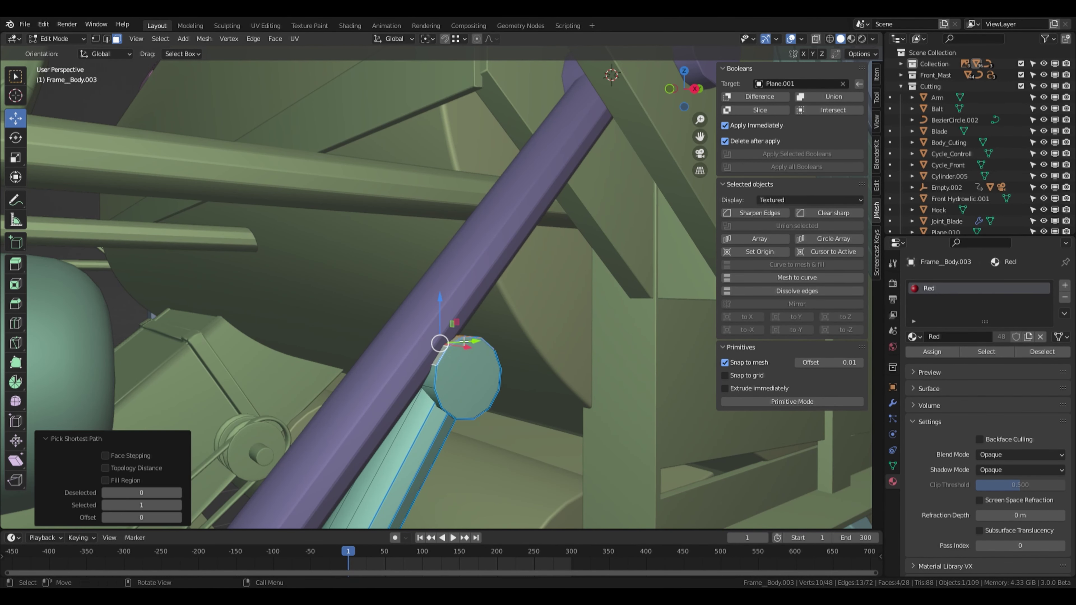
key("e")
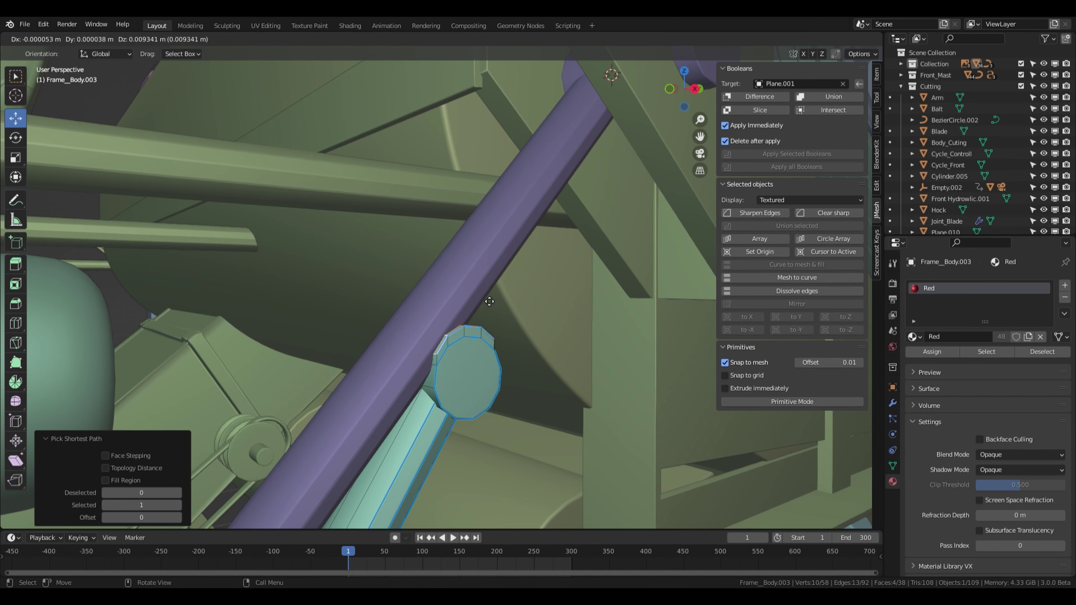
key("z")
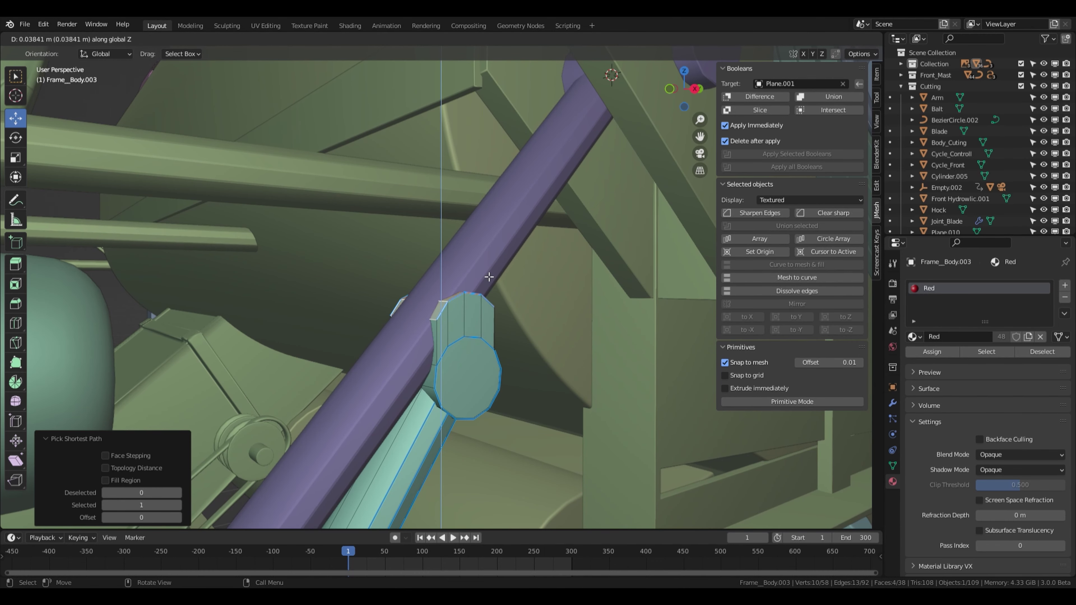
left_click(489, 277)
key("s")
key("z")
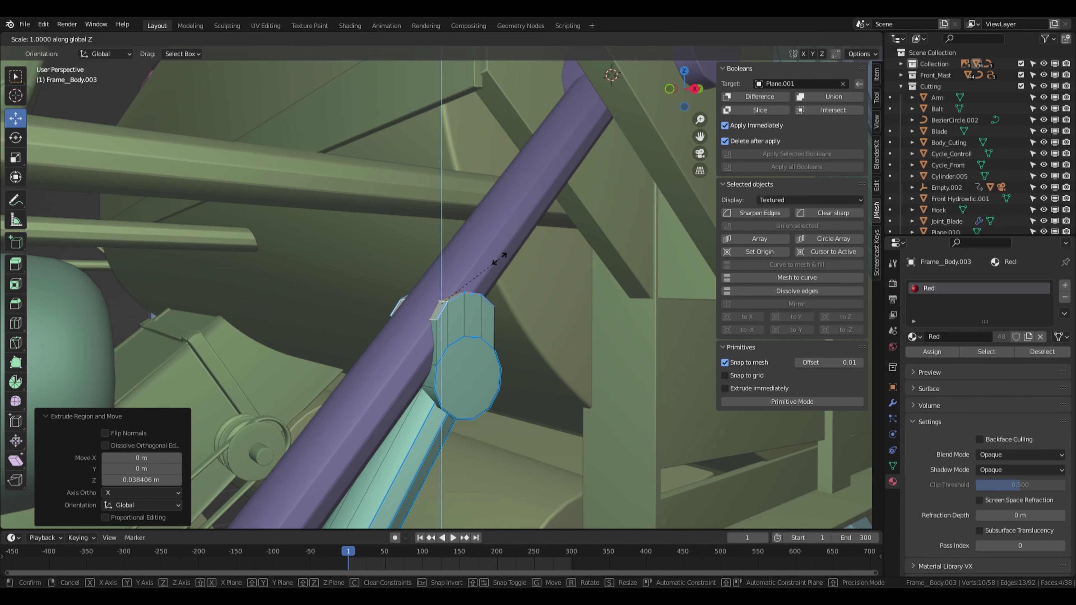
key("0")
key("Return")
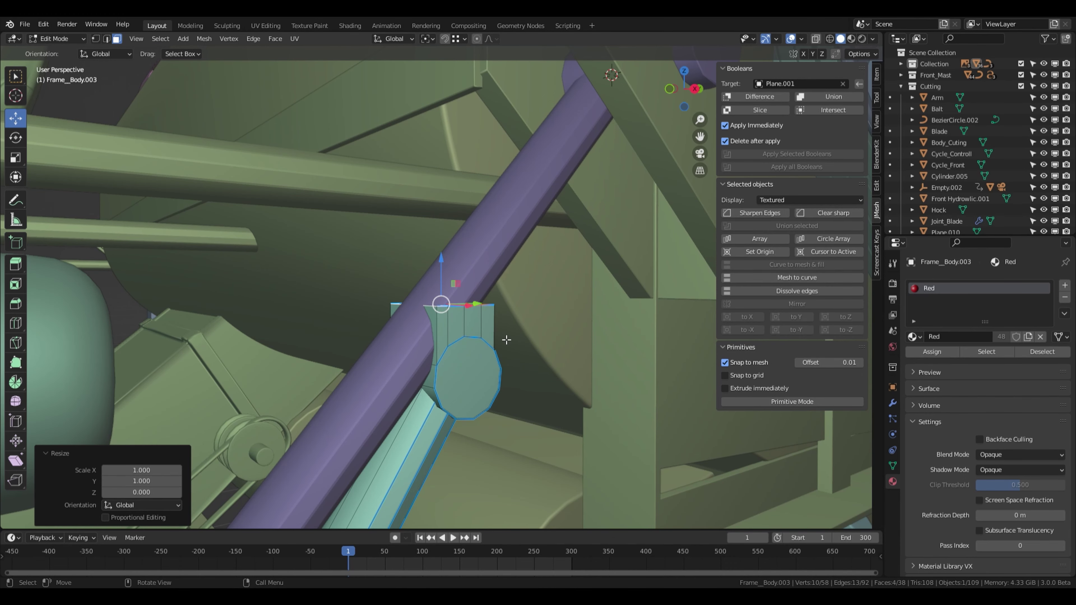
key("KP_3")
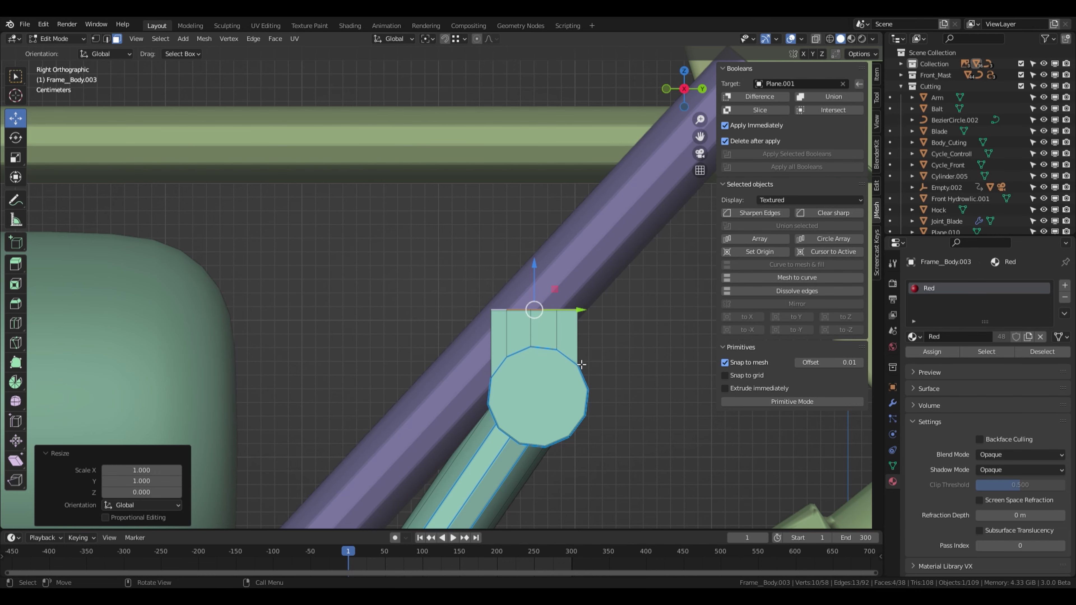
key("m")
key("b")
mouse_move(609, 355)
middle_mouse_down()
mouse_move(586, 372)
mouse_move(594, 357)
middle_mouse_up()
Step: Extrude another face upward and flatten it so the tab has a level top
left_click(594, 357, "shift")
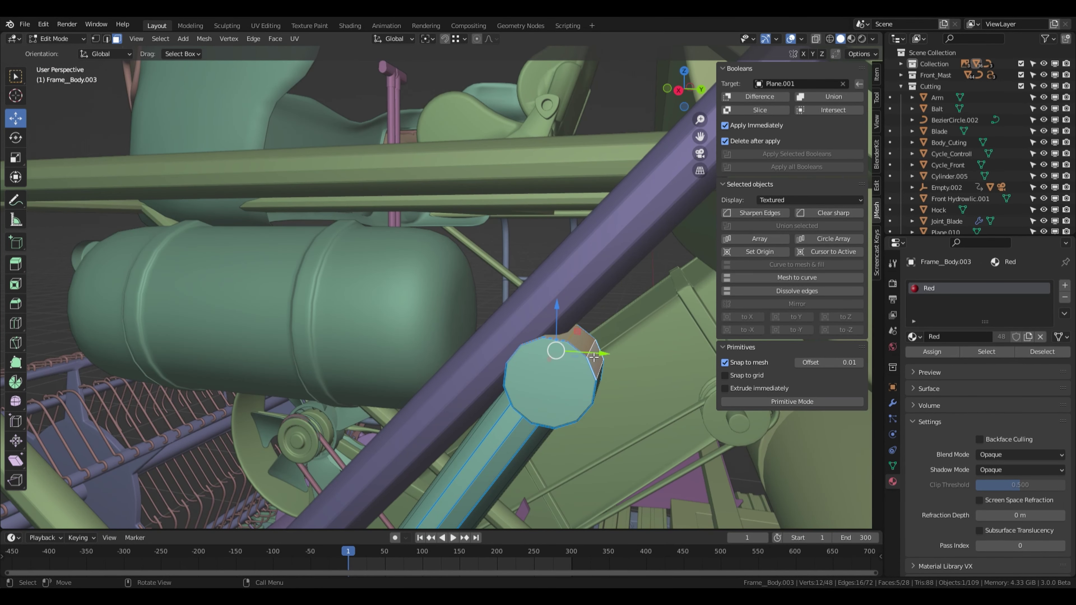
key("e")
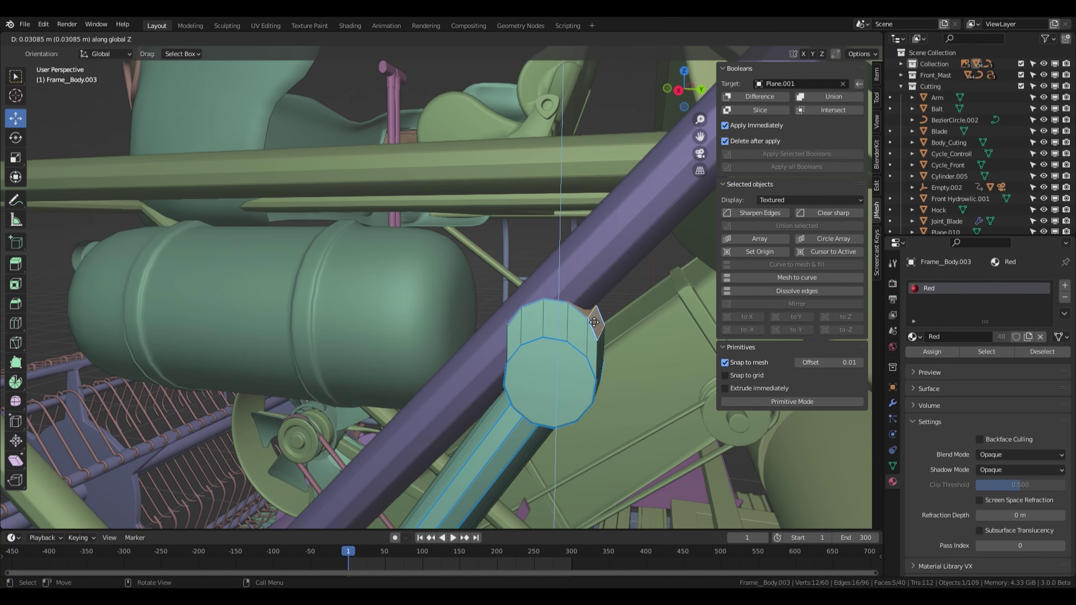
left_click(606, 299)
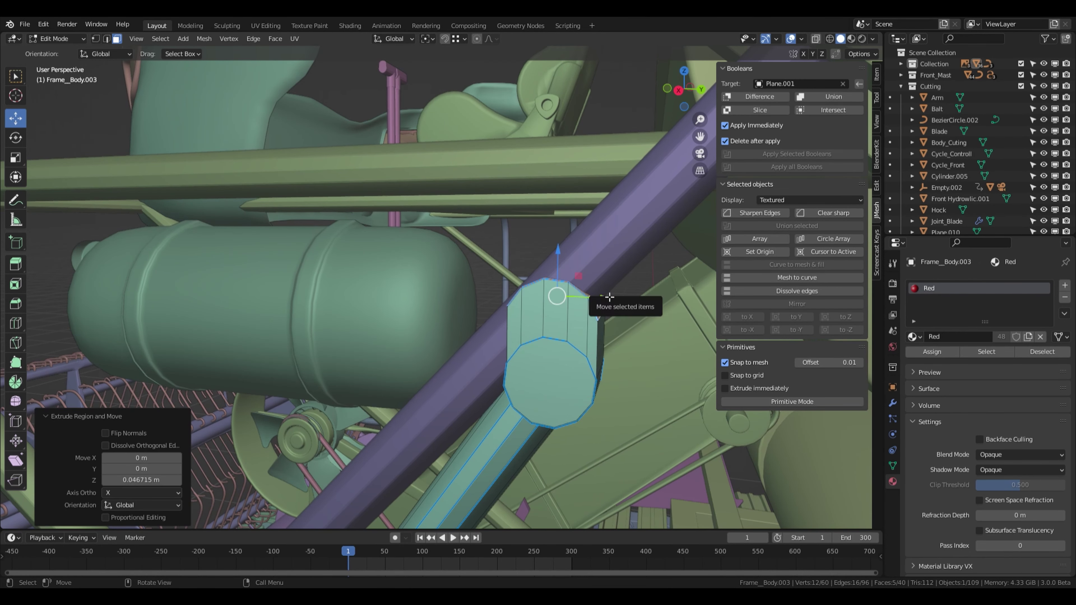
key("s")
key("z")
key("0")
key("Return")
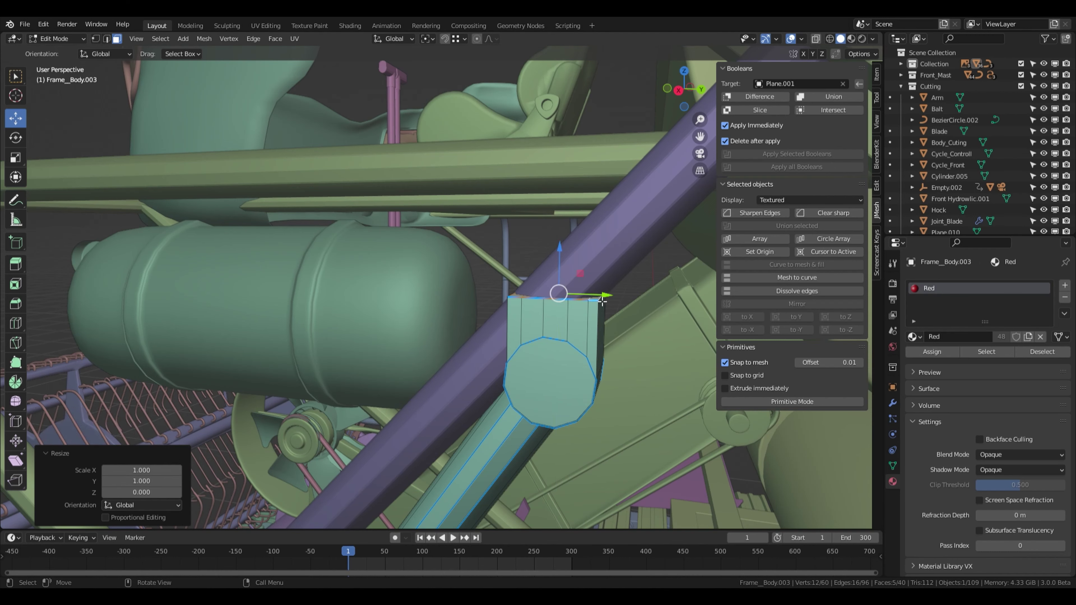
key("KP_3")
Step: Rotate the connected end piece about -45° and move it against the purple pipe
key("l")
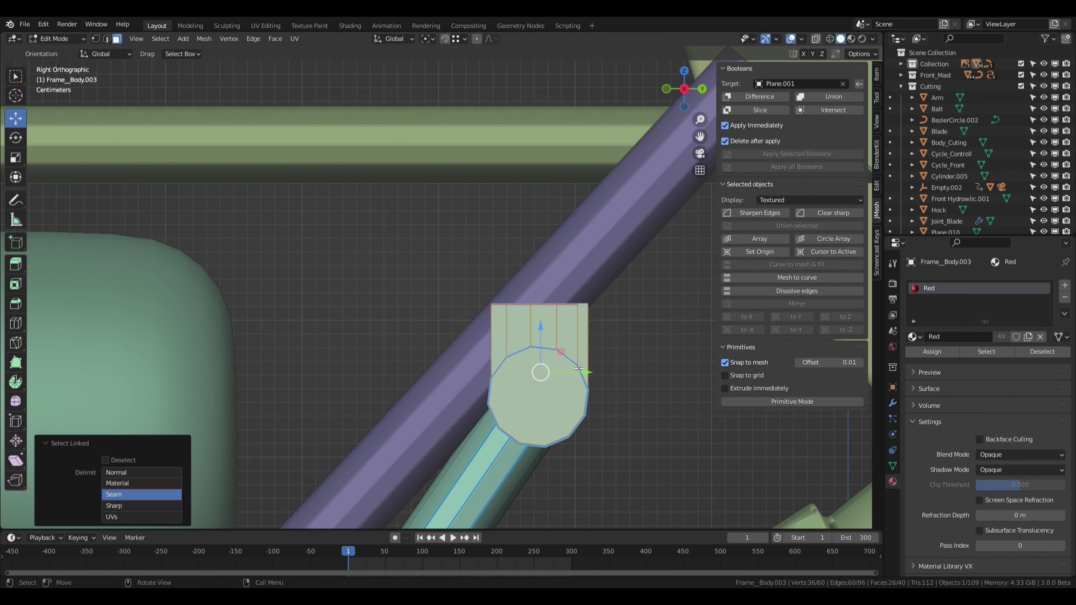
key("r")
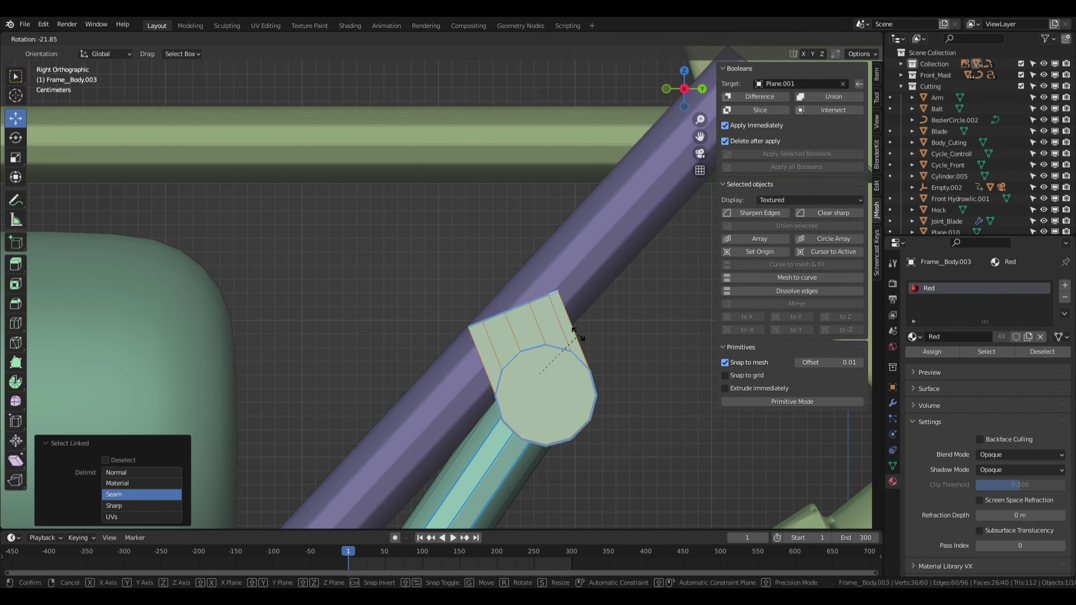
left_click(556, 327)
key("g")
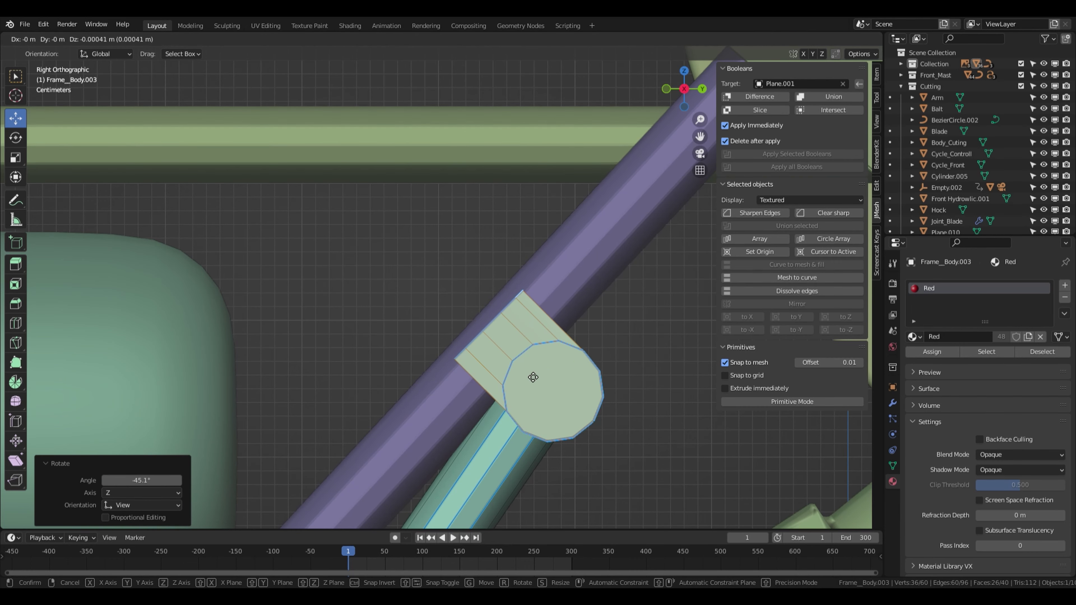
left_click(526, 379)
middle_click_drag(527, 380, 401, 337)
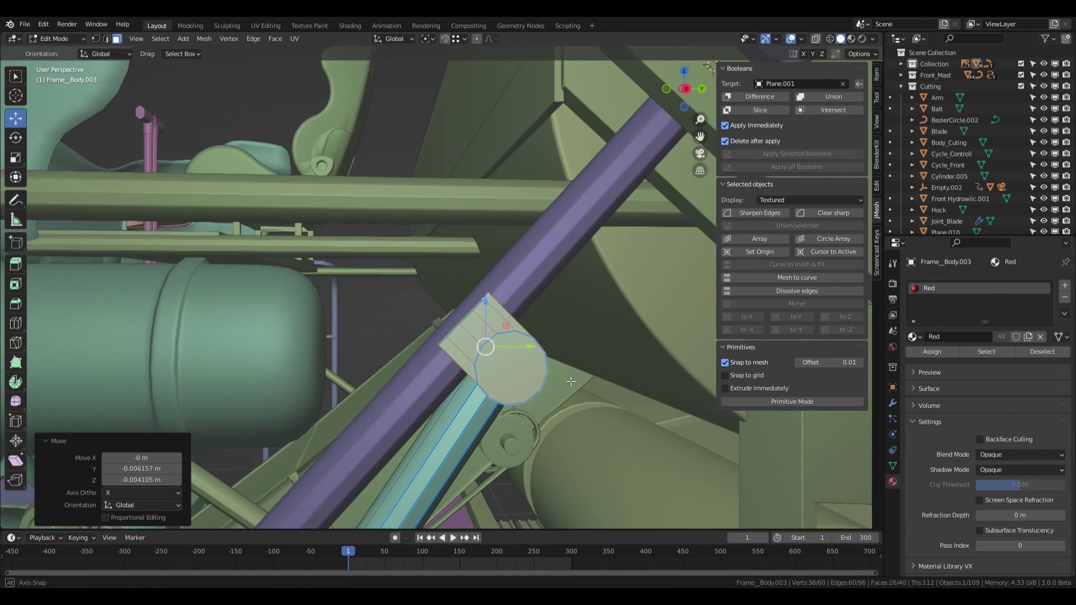
Step: Narrow the mounting tab to 0.92 along the X axis
key("s")
key("x")
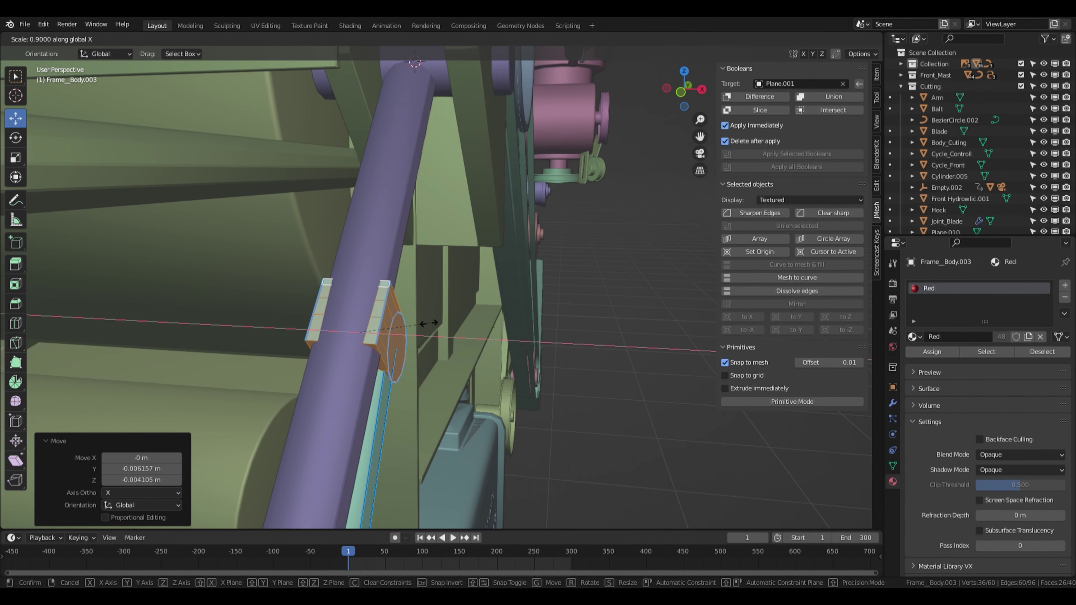
left_click(431, 324)
middle_click_drag(445, 338, 452, 366)
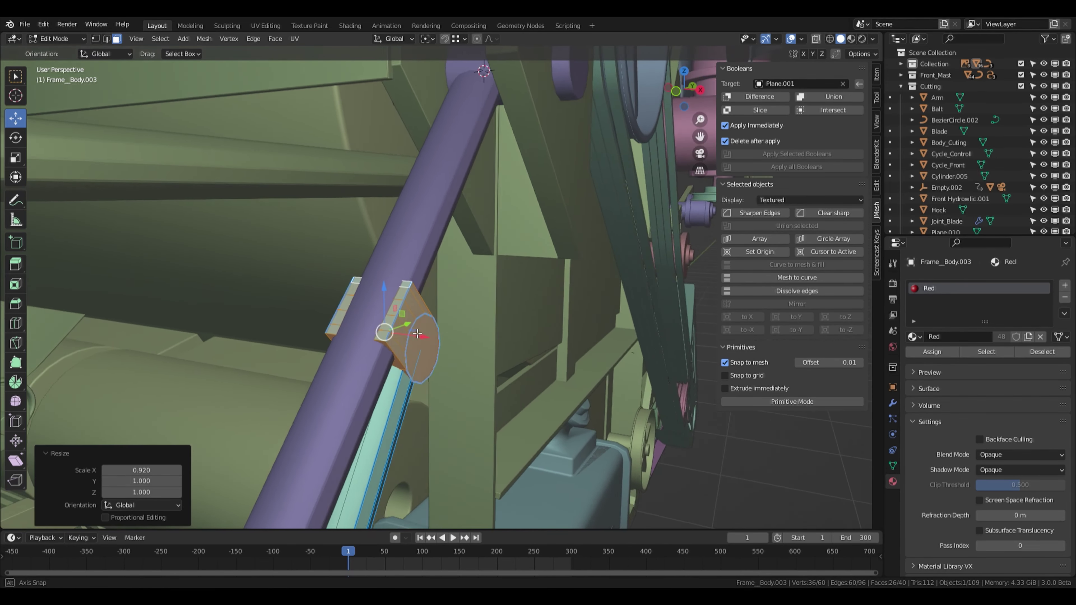
scroll(452, 366, "up", 3)
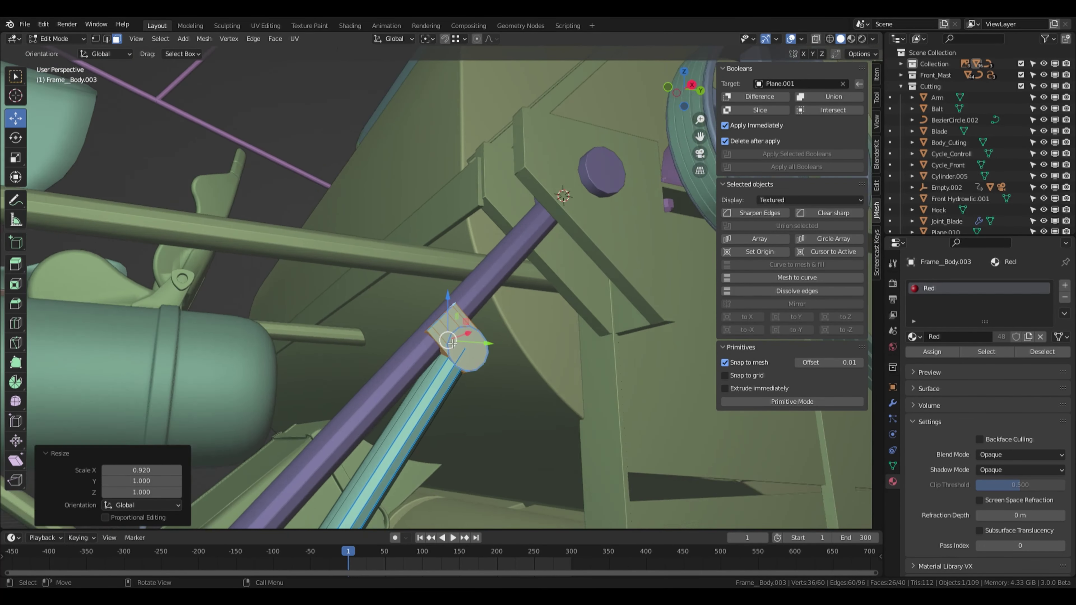
Step: In edge mode, select the tab and left-block bend edges and clear their sharp marks
key("2")
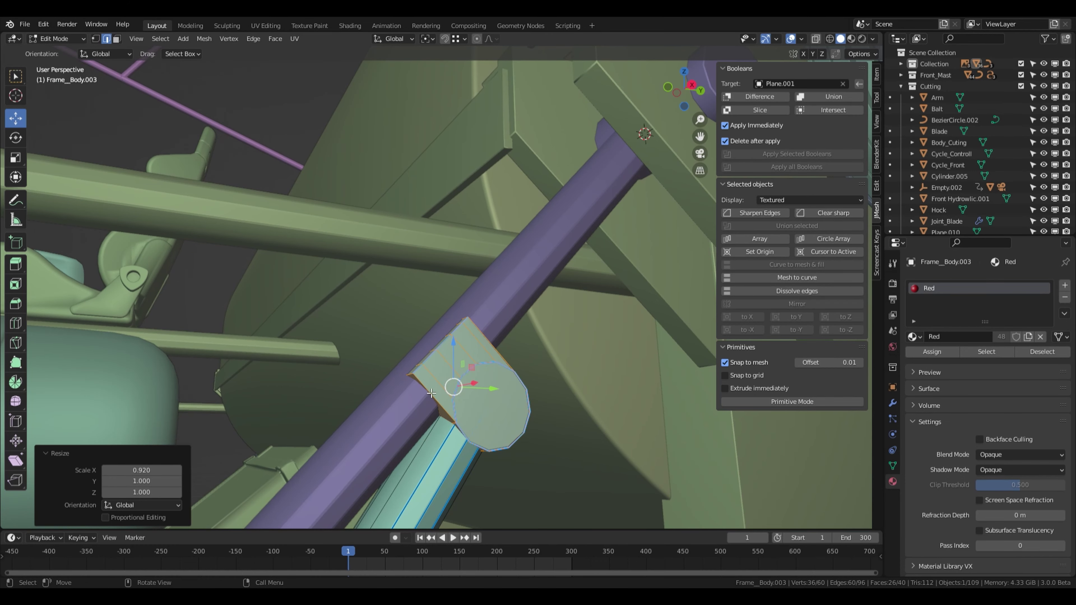
left_click(496, 350)
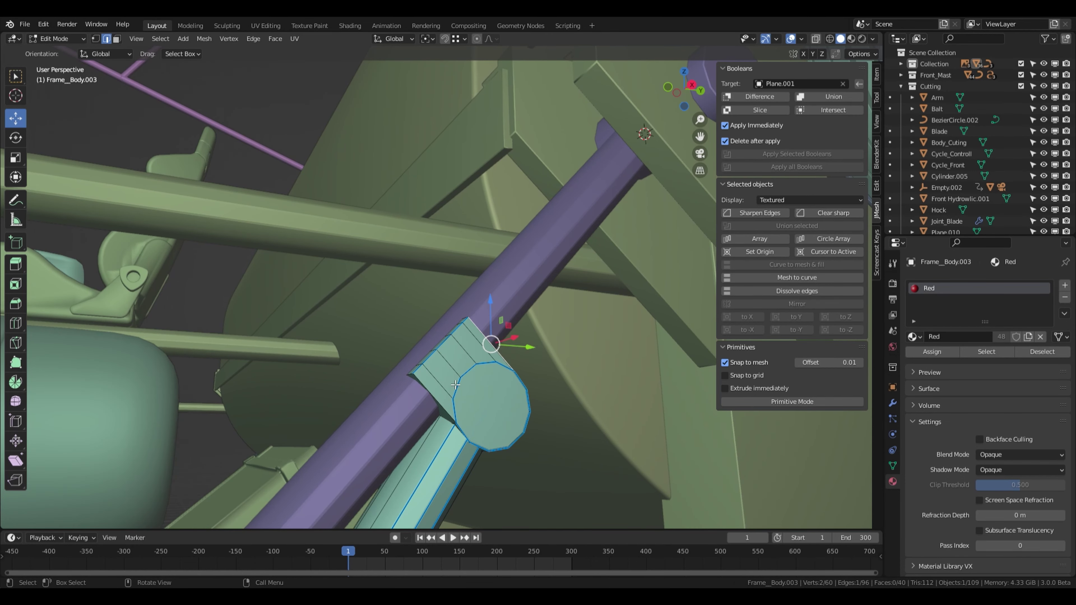
left_click(432, 398, "shift")
mouse_move(432, 399)
middle_mouse_down()
mouse_move(539, 396)
mouse_move(267, 355)
middle_mouse_up()
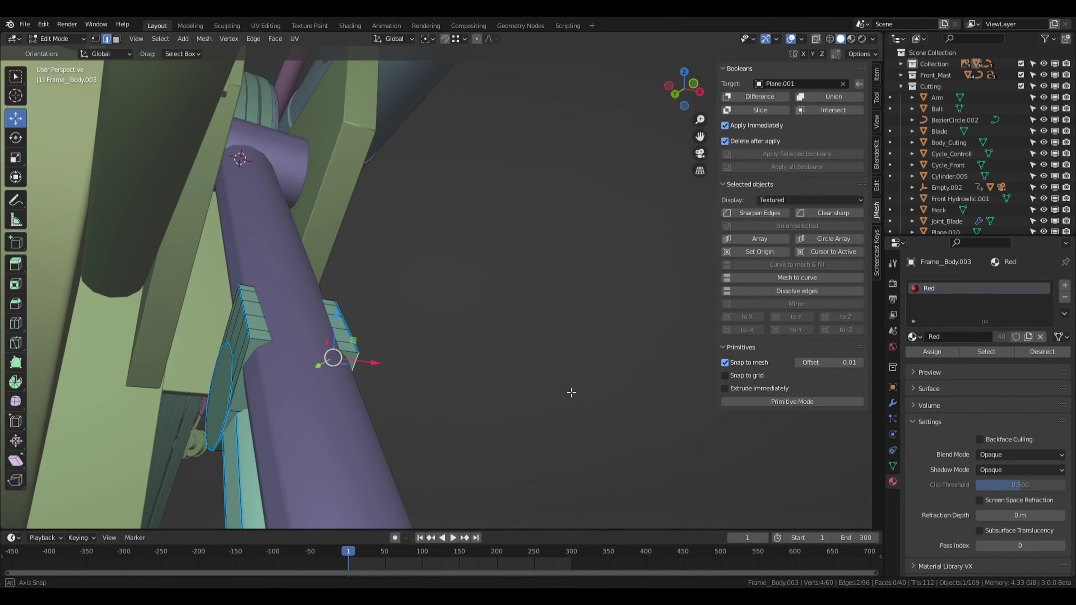
left_click(252, 353, "shift")
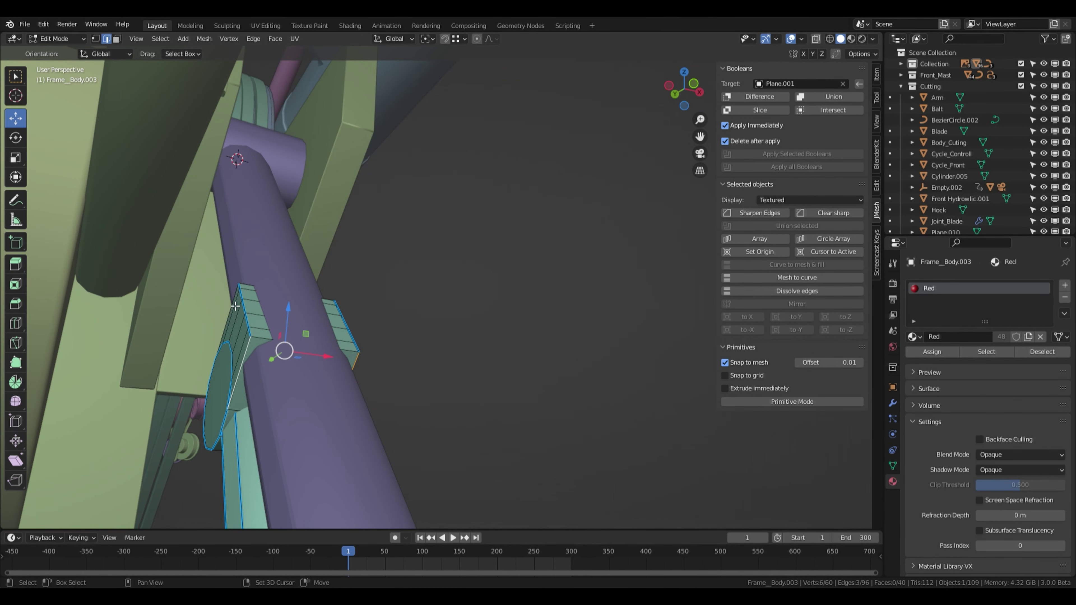
left_click(235, 306, "shift")
middle_click_drag(230, 375, 313, 372)
left_click(242, 319)
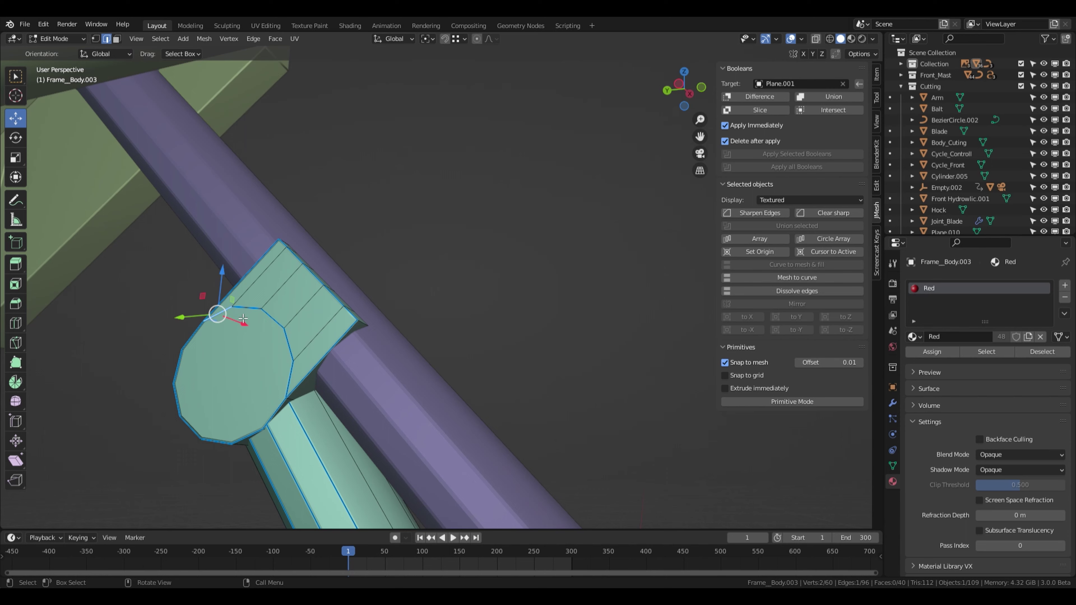
left_click(295, 375, "ctrl")
left_click(836, 212)
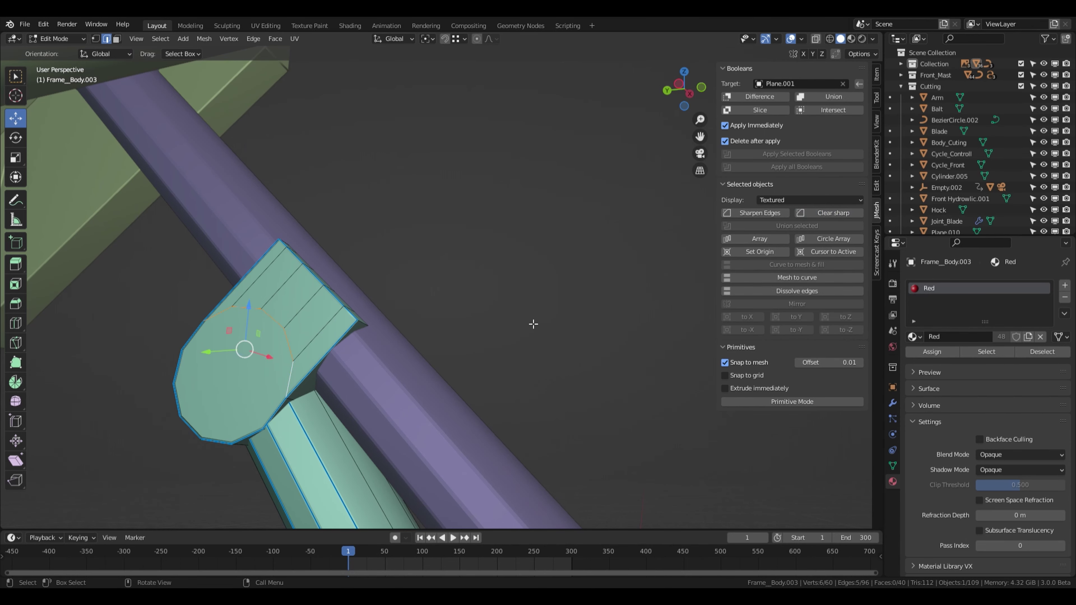
Step: Clear sharp marks on a second edge path along the tab's bend
middle_click_drag(533, 324, 487, 395)
left_click(490, 398)
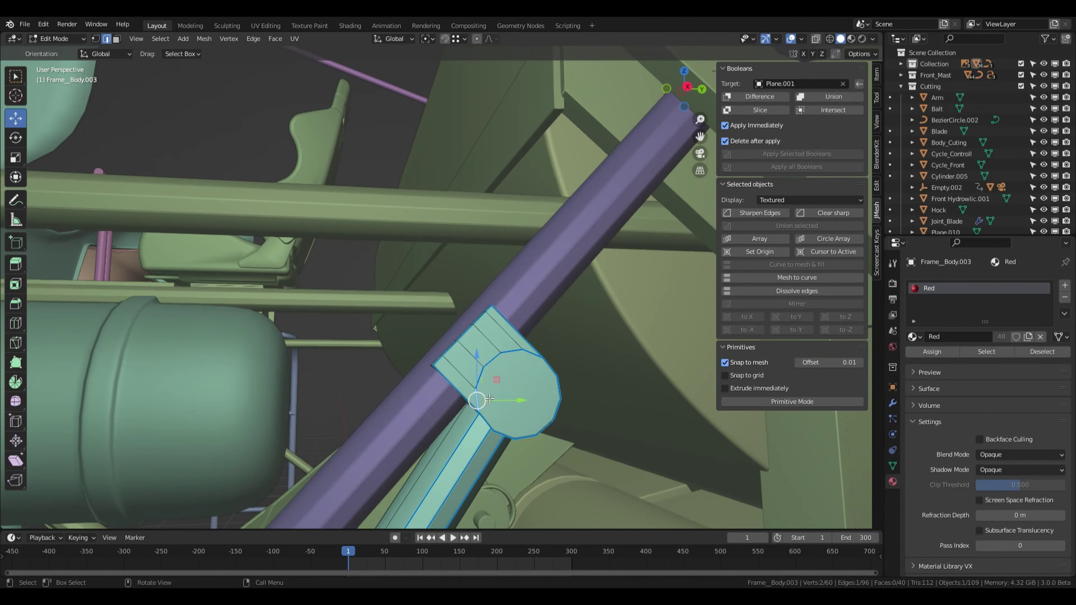
left_click(531, 357, "ctrl")
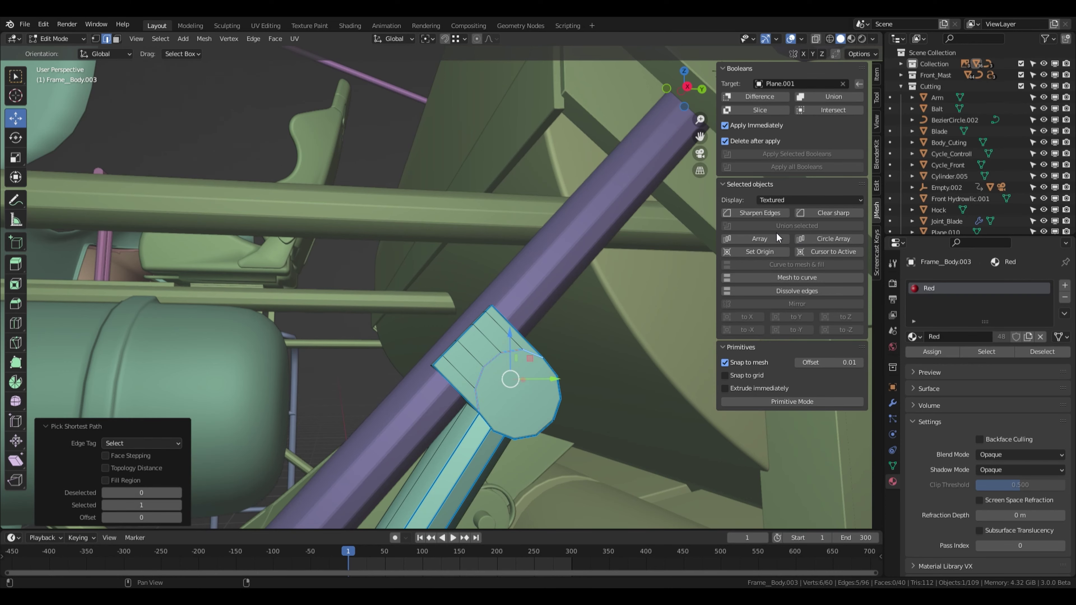
left_click(824, 215)
scroll(548, 347, "down", 3)
scroll(549, 360, "down", 3)
scroll(553, 367, "down", 3)
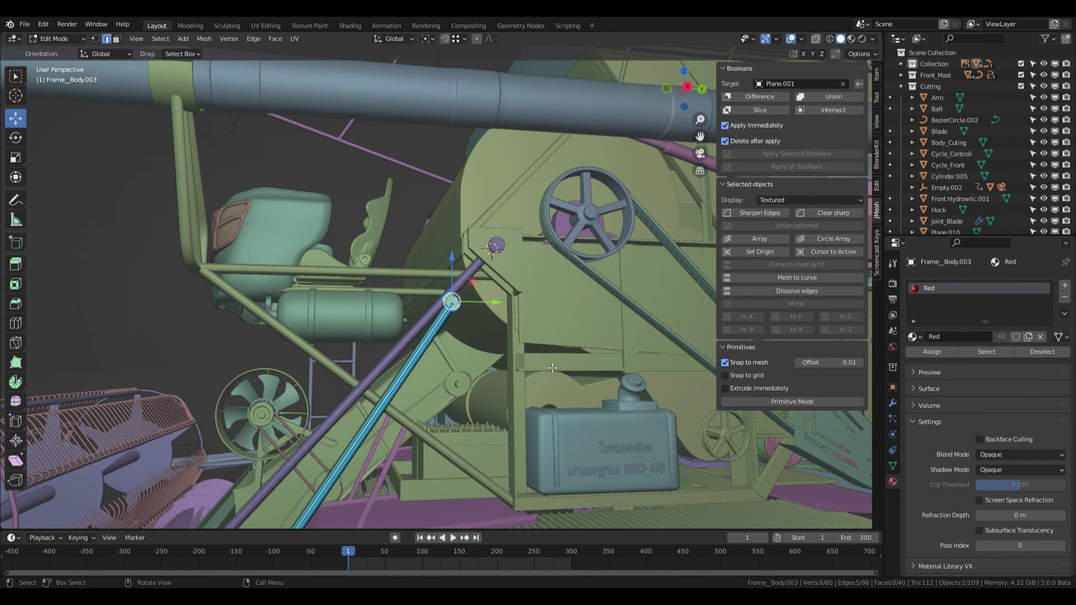
scroll(557, 370, "down", 2)
middle_click_drag(556, 370, 669, 437)
Step: Deselect everything and return to Object Mode to inspect the harvester
left_click(675, 439)
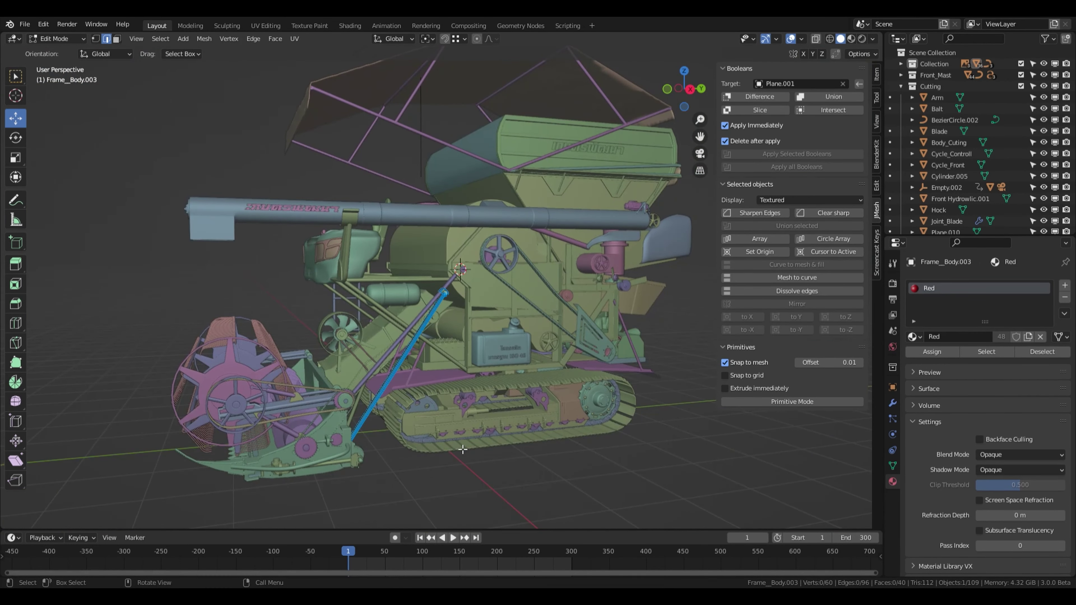
left_click(59, 39)
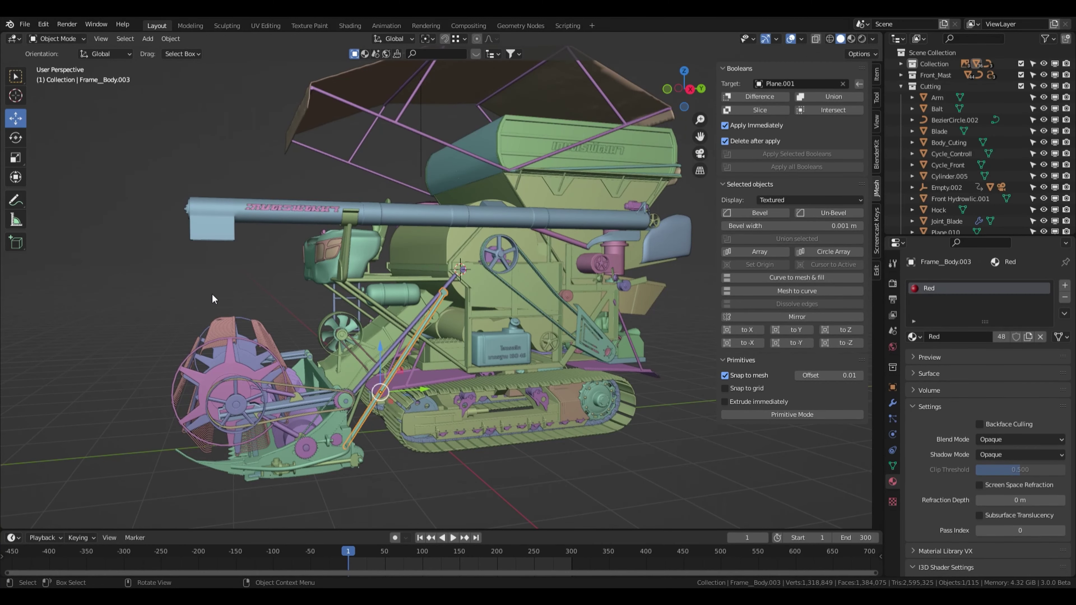
mouse_move(425, 399)
middle_mouse_down()
mouse_move(361, 395)
mouse_move(524, 396)
mouse_move(416, 390)
mouse_move(463, 364)
mouse_move(459, 357)
middle_mouse_up()
scroll(515, 401, "up", 5)
scroll(515, 401, "down", 5)
scroll(463, 364, "up", 2)
scroll(463, 364, "up", 2)
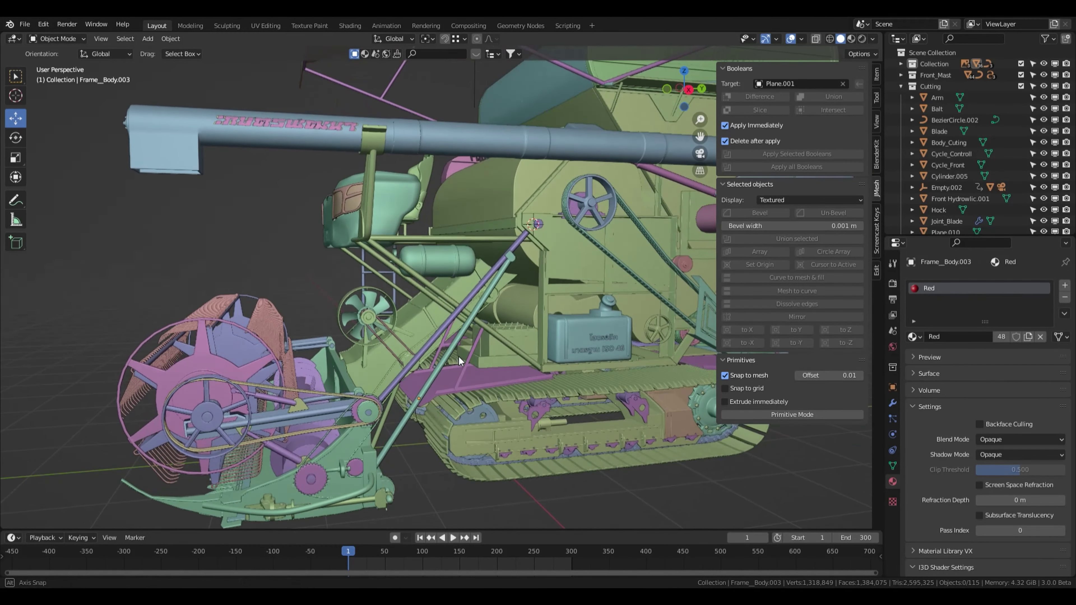
Step: Join both diagonal rods into one object and switch to Material Preview shading
left_click(457, 342)
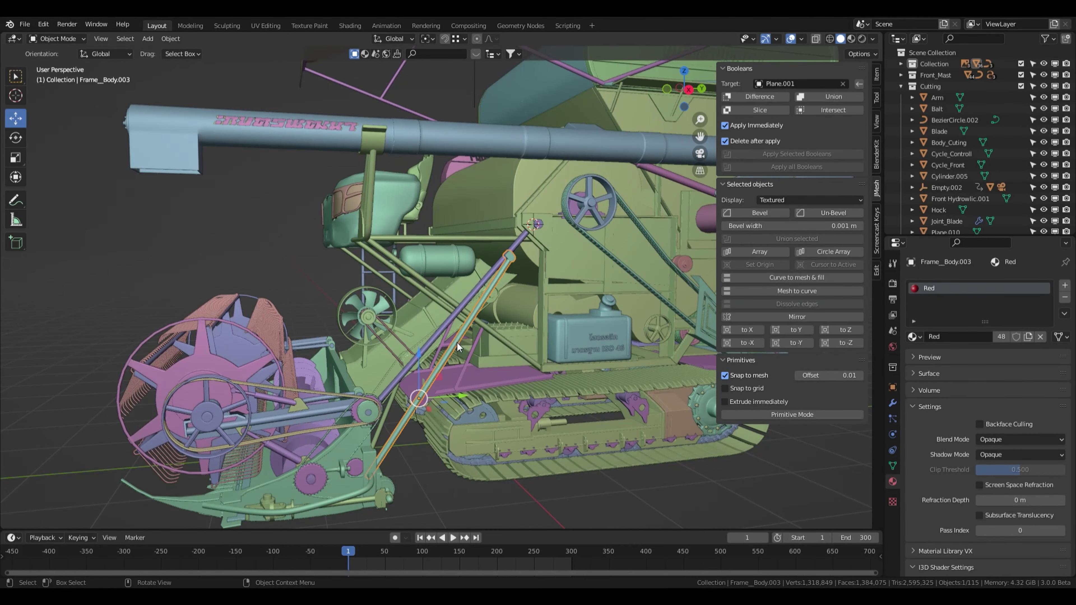
left_click(461, 306, "shift")
right_click(461, 306)
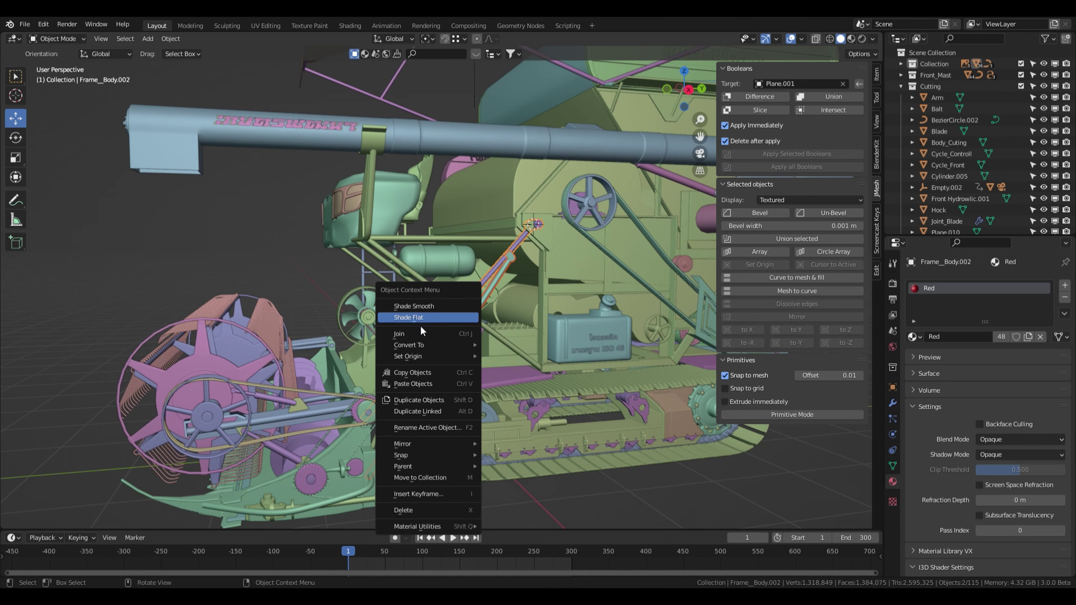
left_click(419, 333)
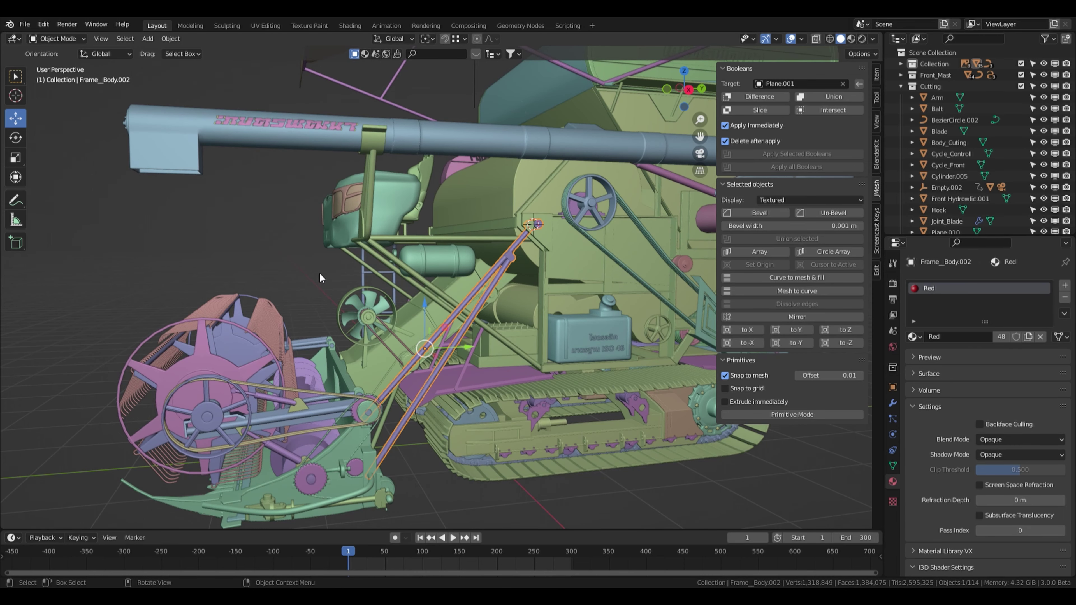
left_click(850, 39)
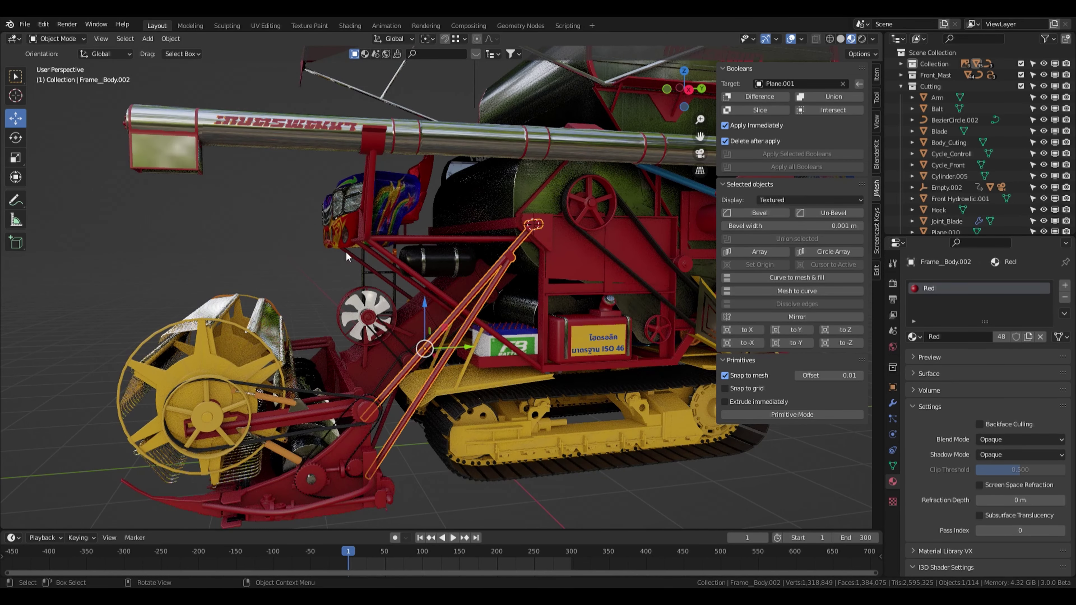
Step: Select the joined diagonal rods and show their Bevel and WeightedNormal modifier stack
key("alt+a")
mouse_move(460, 342)
middle_mouse_down()
mouse_move(450, 342)
mouse_move(485, 343)
middle_mouse_up()
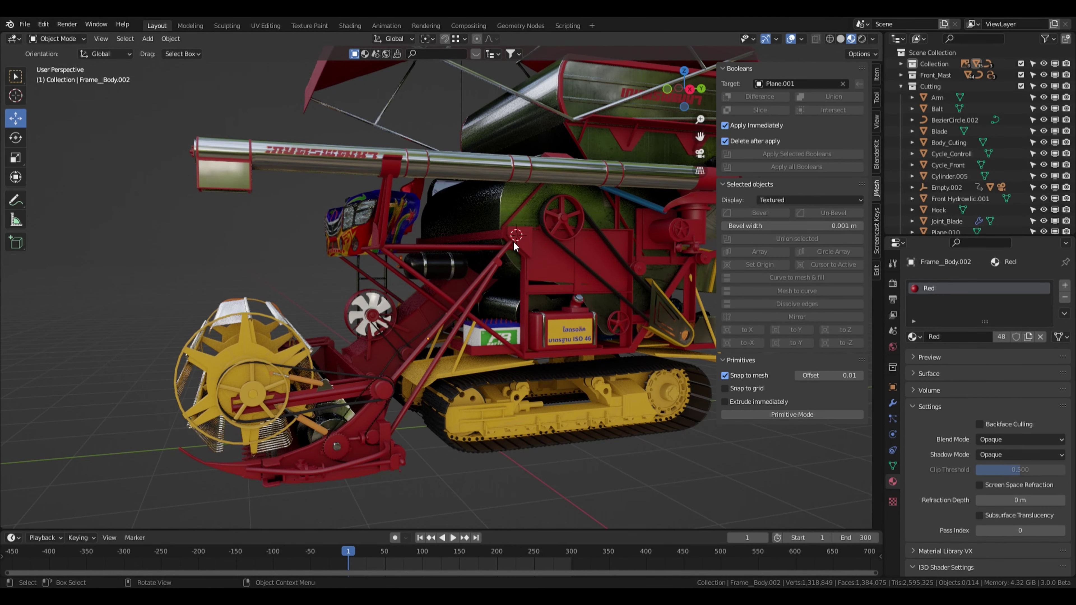
key("Home")
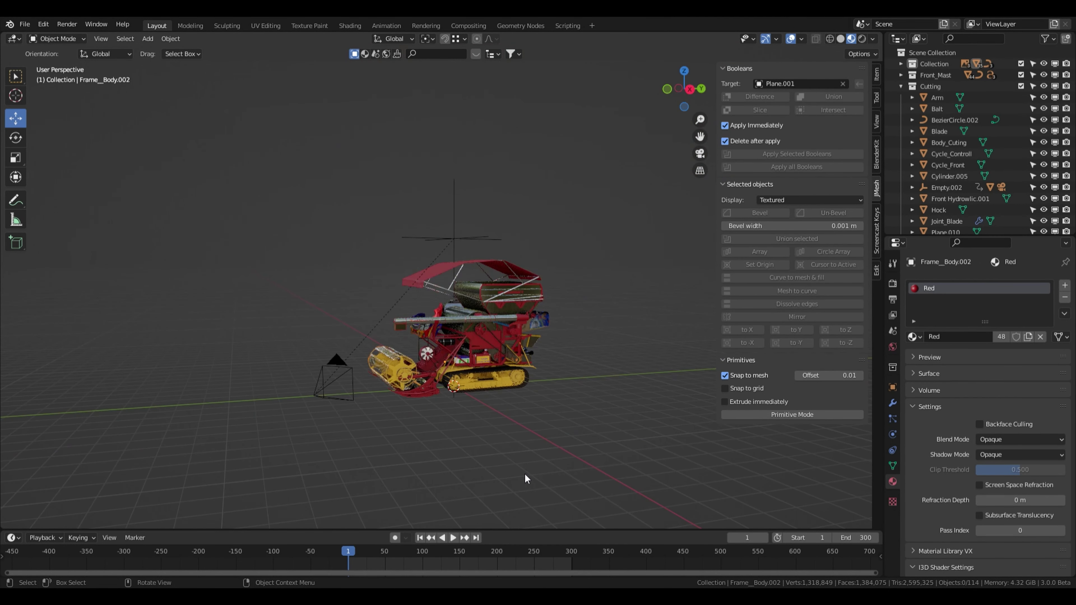
scroll(443, 416, "up", 2)
scroll(443, 417, "up", 3)
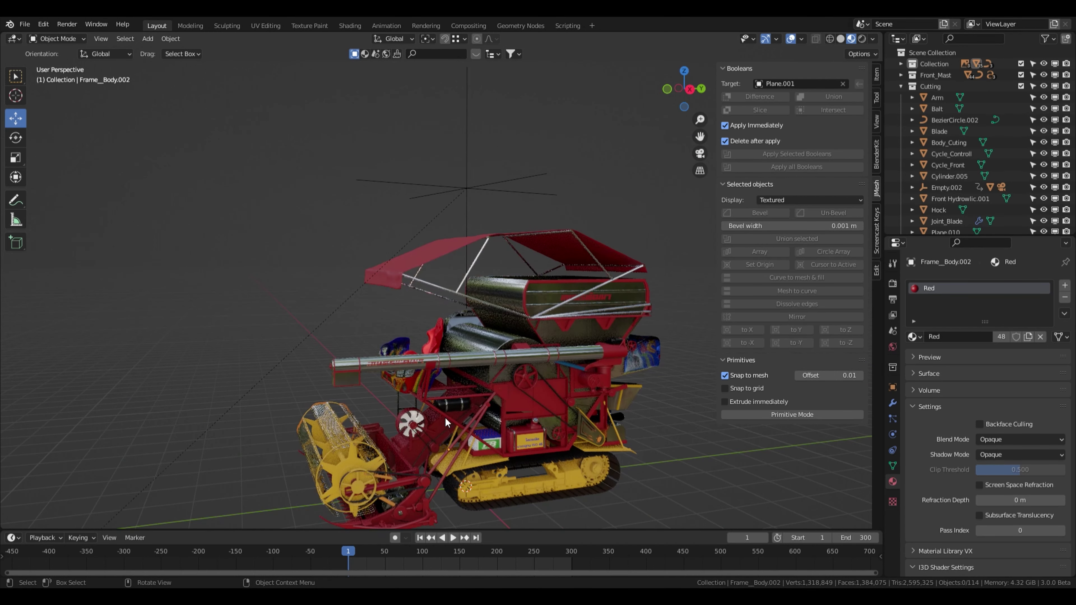
left_click(471, 422)
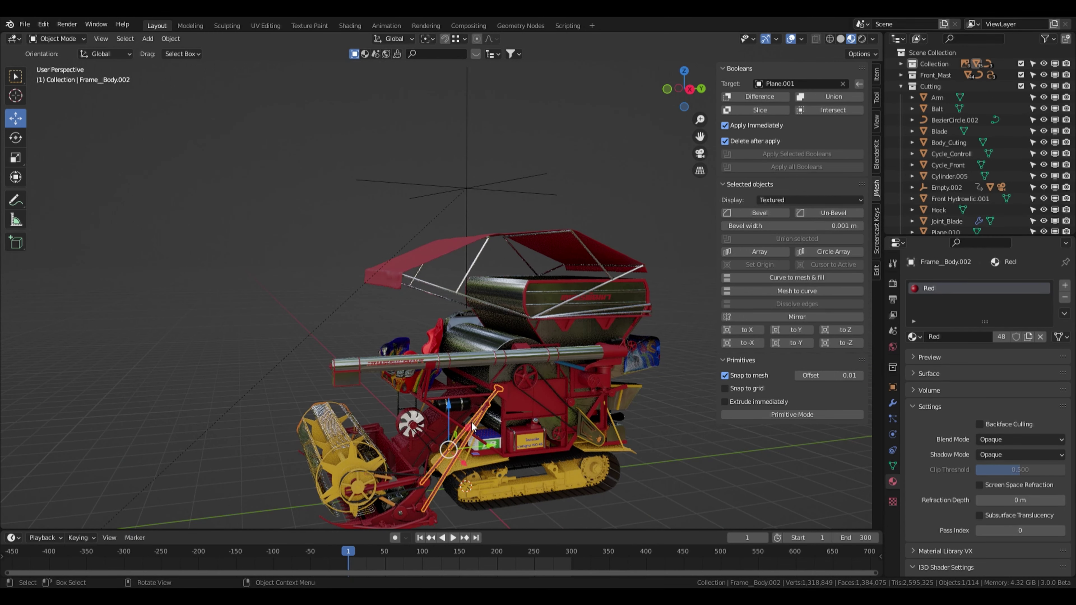
left_click(892, 405)
left_click(939, 288)
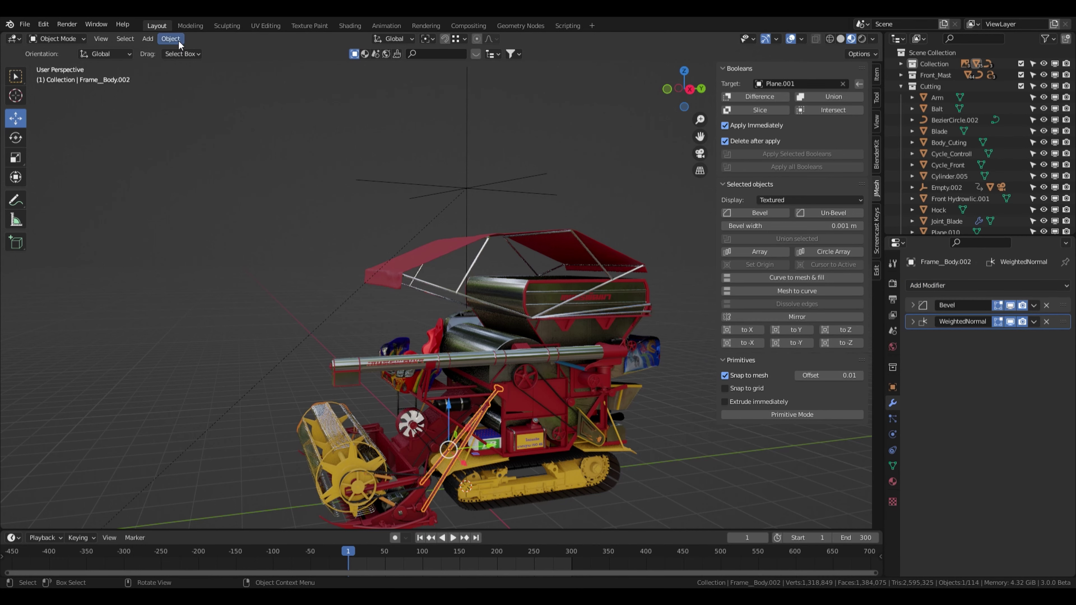
Step: Set the rods' origin to the 3D cursor and add a Mirror modifier on X
left_click(179, 40)
mouse_move(190, 62)
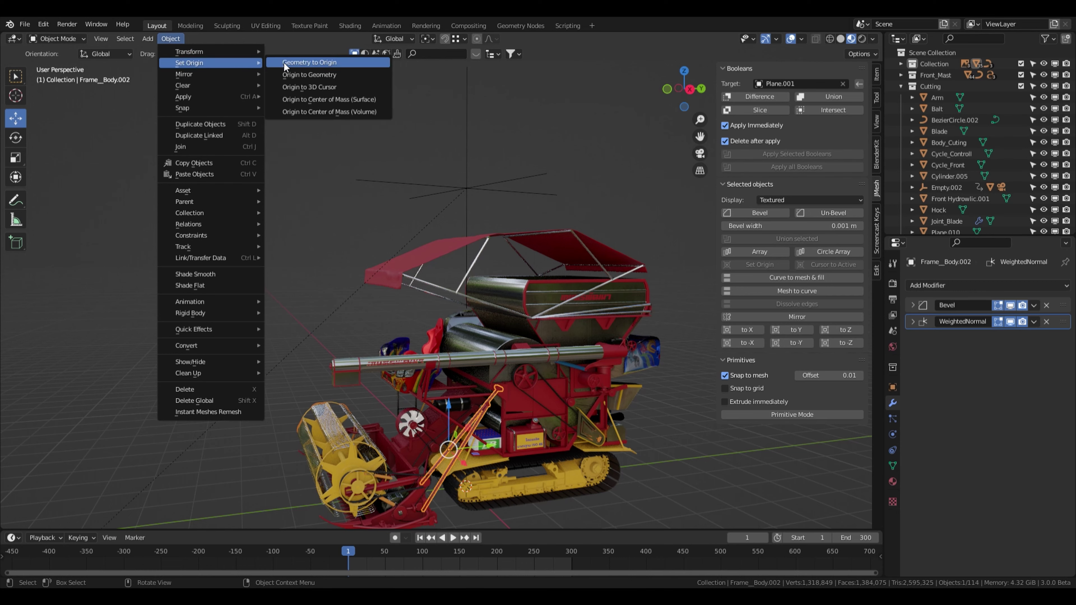
left_click(309, 86)
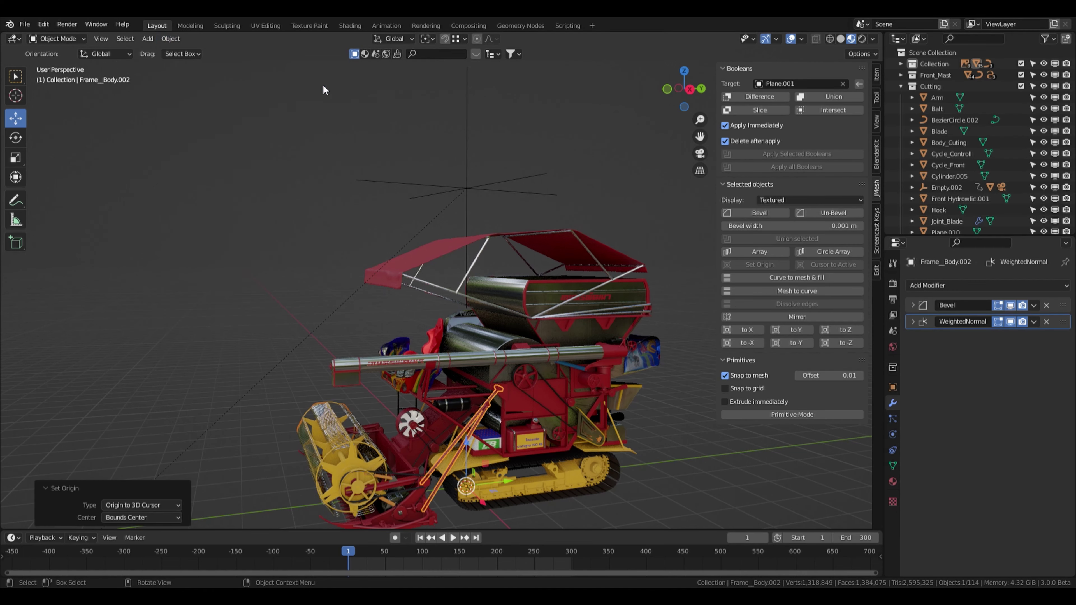
left_click(920, 286)
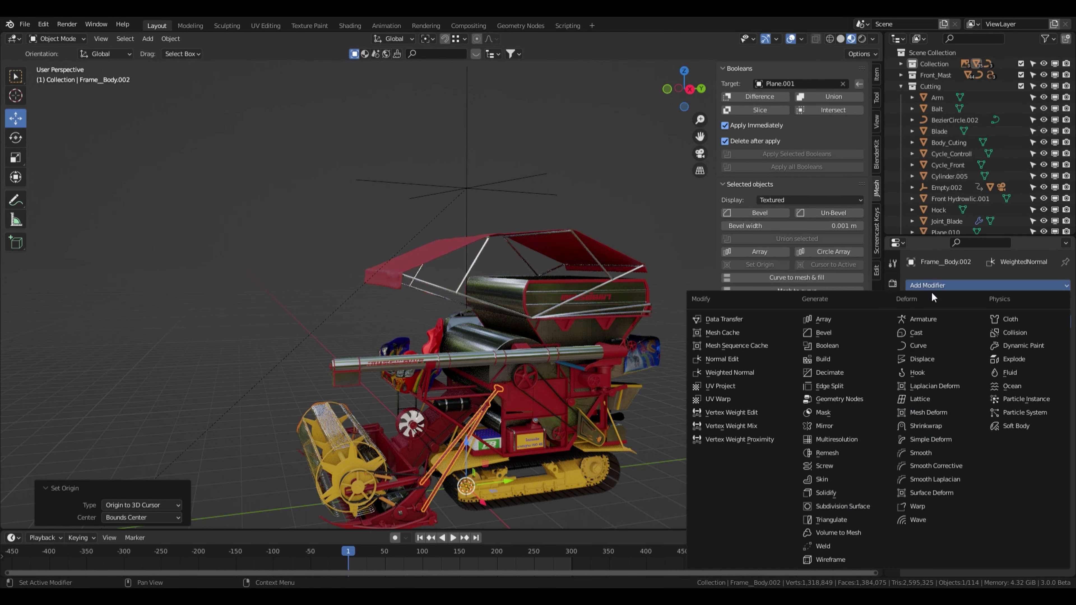
left_click(829, 427)
mouse_move(418, 399)
middle_mouse_down()
mouse_move(481, 389)
mouse_move(546, 405)
mouse_move(391, 445)
mouse_move(364, 428)
mouse_move(437, 450)
mouse_move(527, 374)
middle_mouse_up()
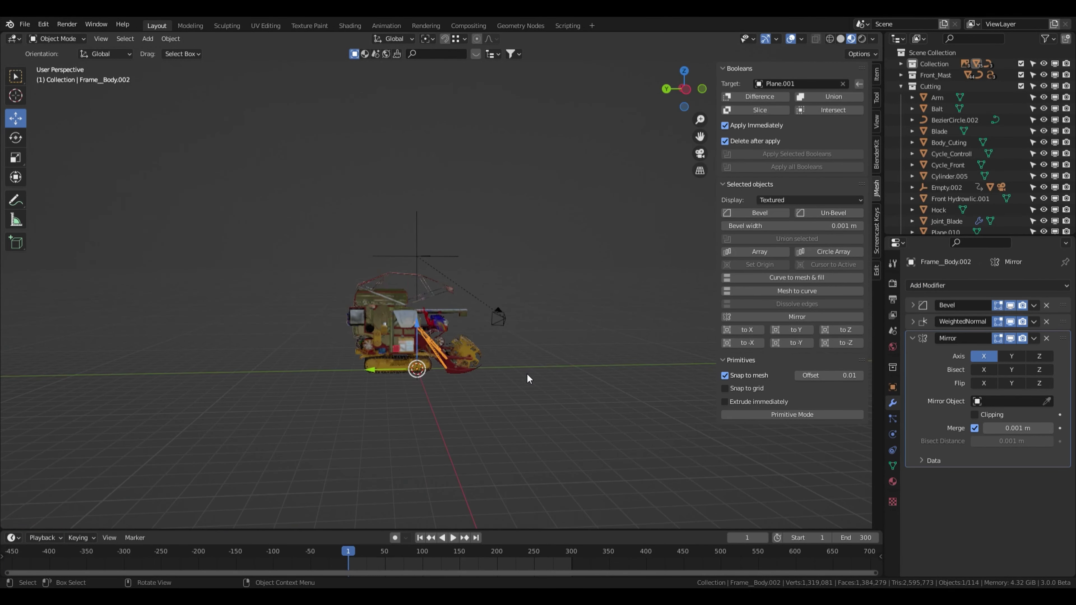
scroll(559, 381, "up", 6)
left_click(595, 373)
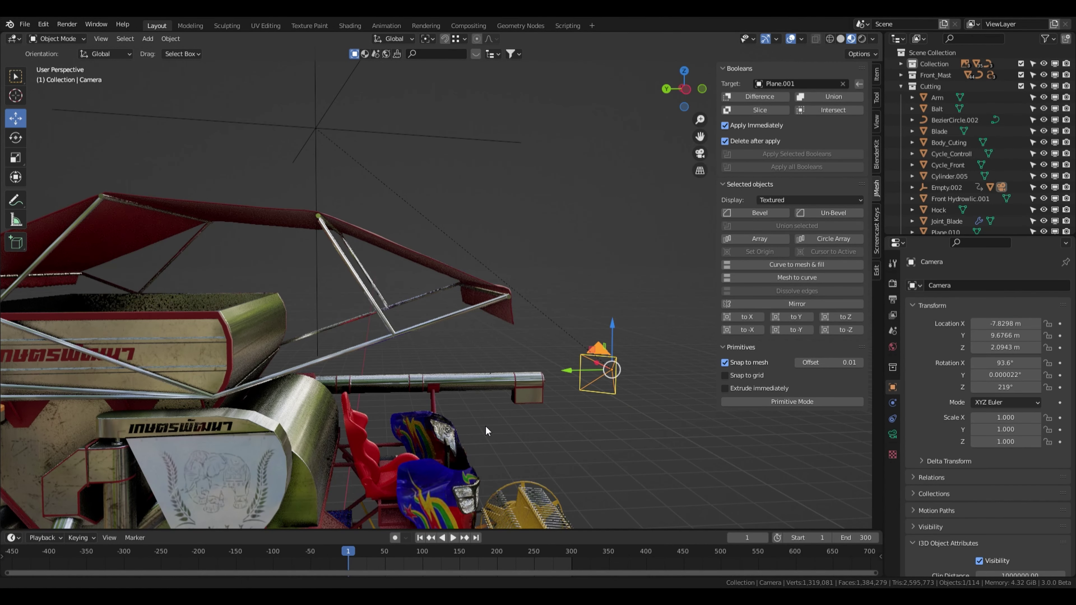
mouse_move(477, 458)
middle_mouse_down()
mouse_move(506, 377)
mouse_move(374, 428)
mouse_move(351, 417)
mouse_move(295, 423)
mouse_move(230, 370)
mouse_move(283, 357)
mouse_move(301, 323)
middle_mouse_up()
left_click(386, 415)
scroll(350, 417, "down", 5)
scroll(253, 321, "up", 3)
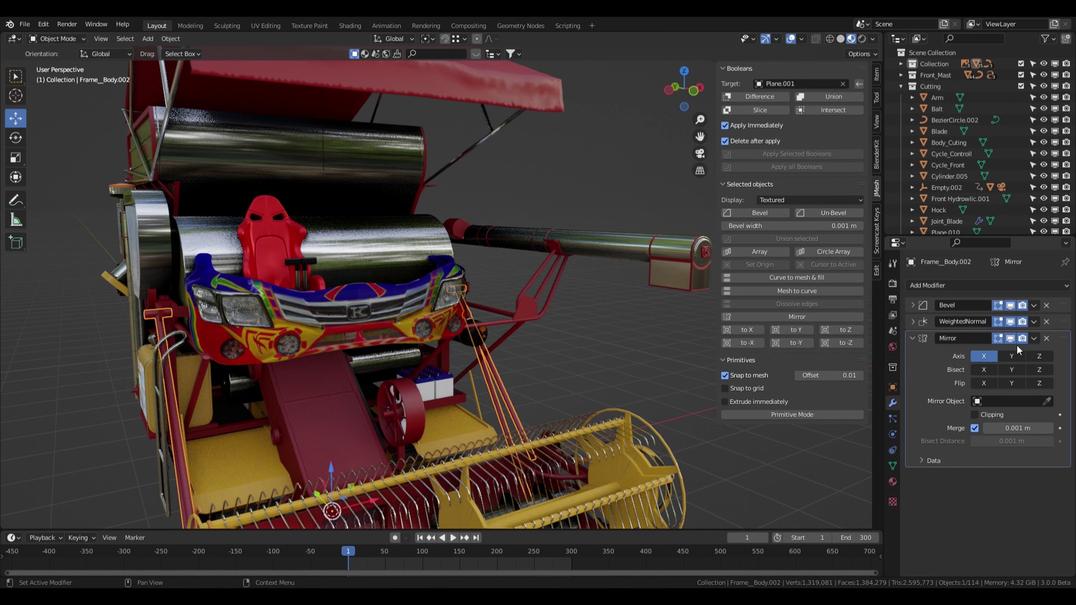
Step: Apply the Mirror modifier on Frame_Body.002 permanently
left_click(1034, 338)
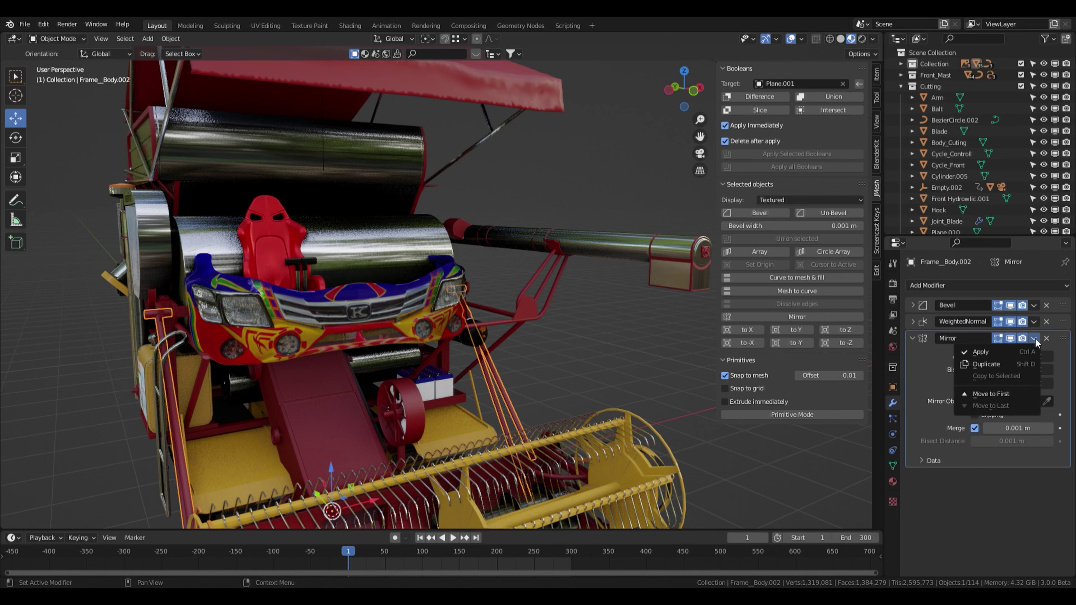
left_click(999, 358)
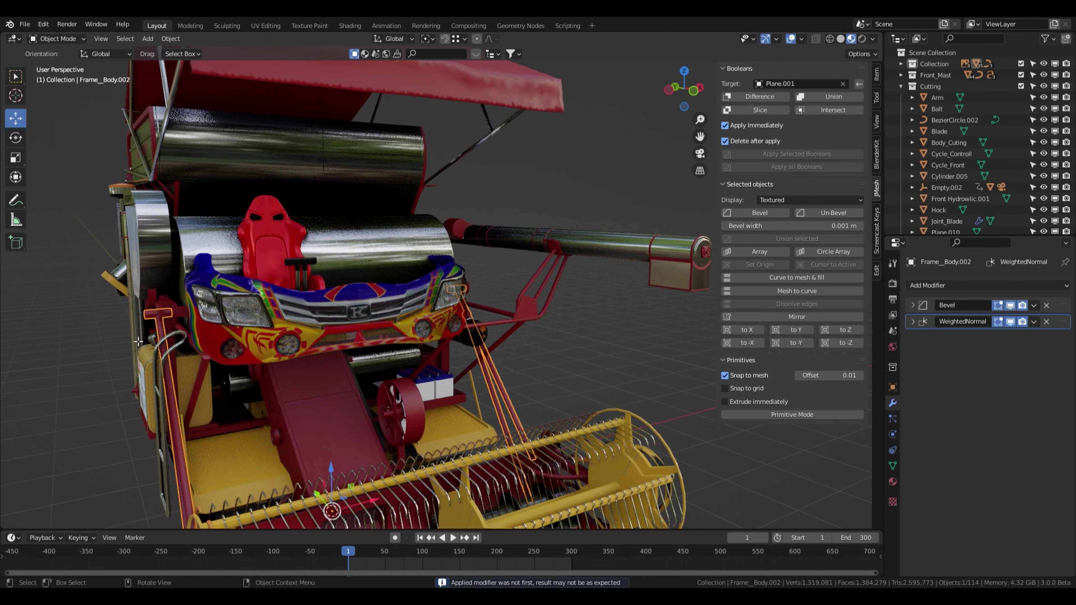
key("Tab")
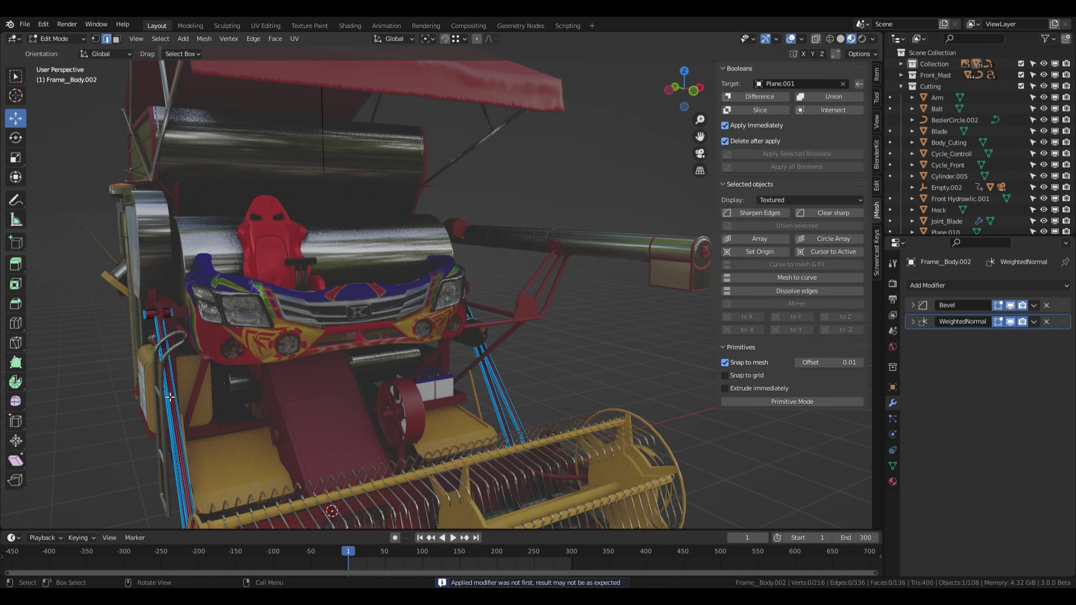
Step: Select one side's rod pieces and handle cylinder and shift them 0.094192 m along X
key("l")
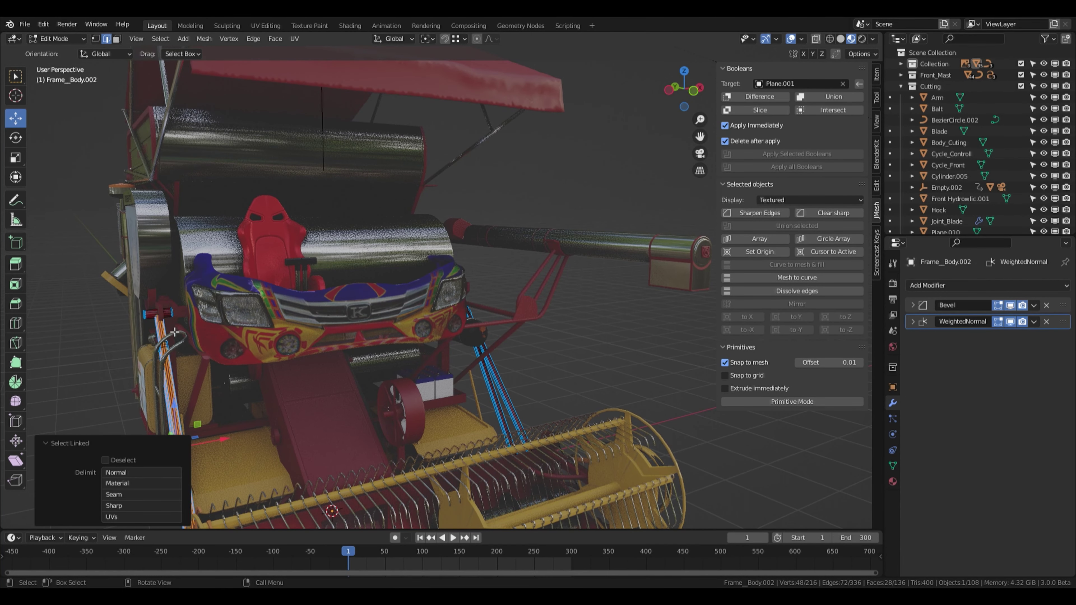
key("l")
scroll(246, 381, "down", 1)
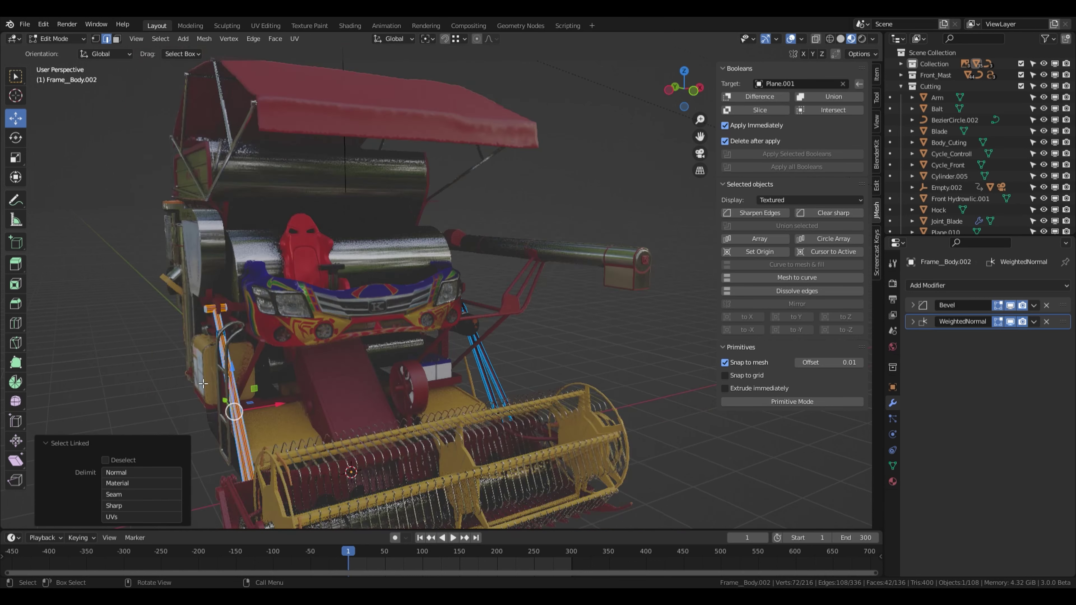
scroll(306, 400, "down", 1)
scroll(278, 385, "up", 1)
scroll(309, 401, "up", 2)
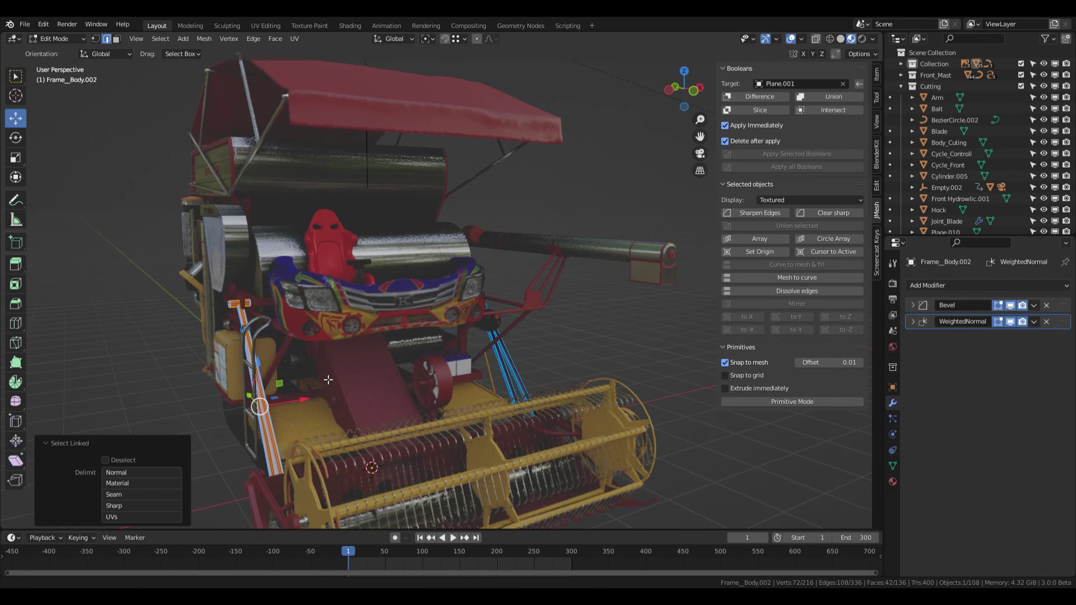
left_click_drag(309, 401, 323, 401)
scroll(323, 401, "down", 3)
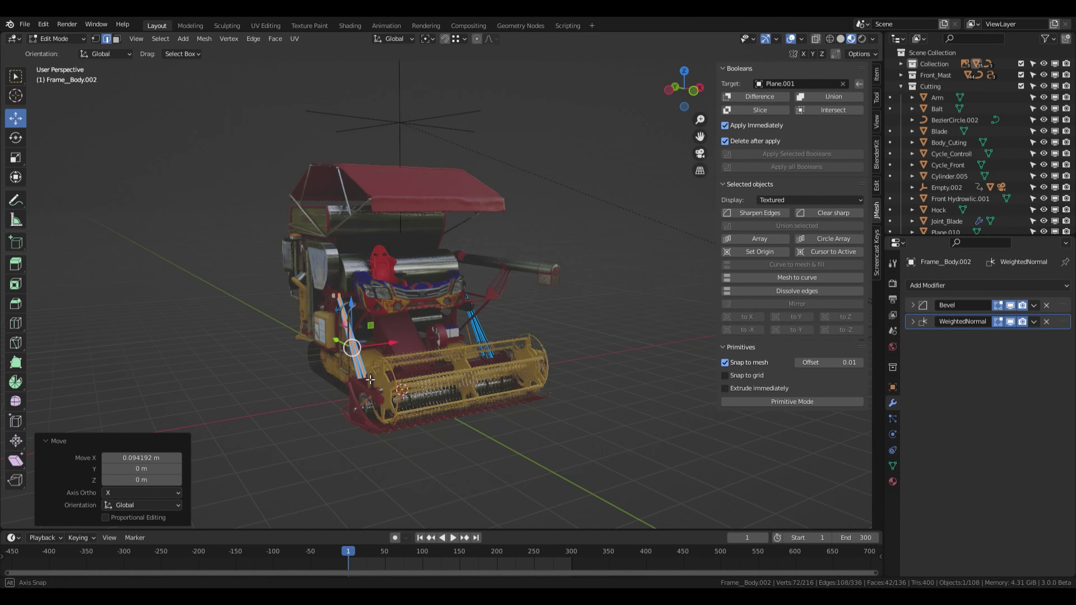
middle_click_drag(323, 401, 642, 258)
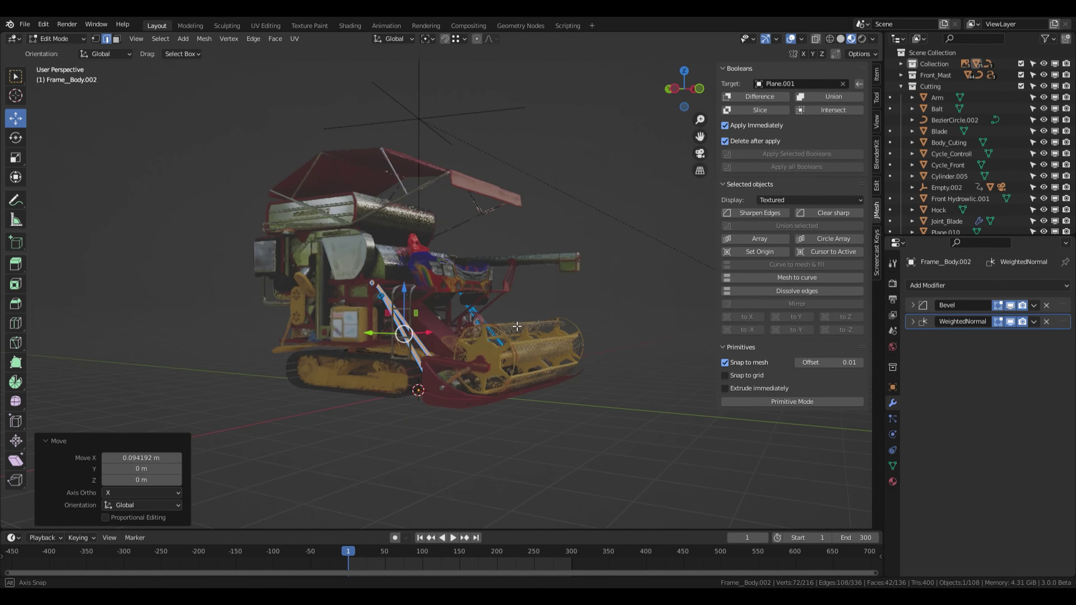
Step: Switch to Object Mode and orbit to review the struts on both sides of the frame
left_click(49, 40)
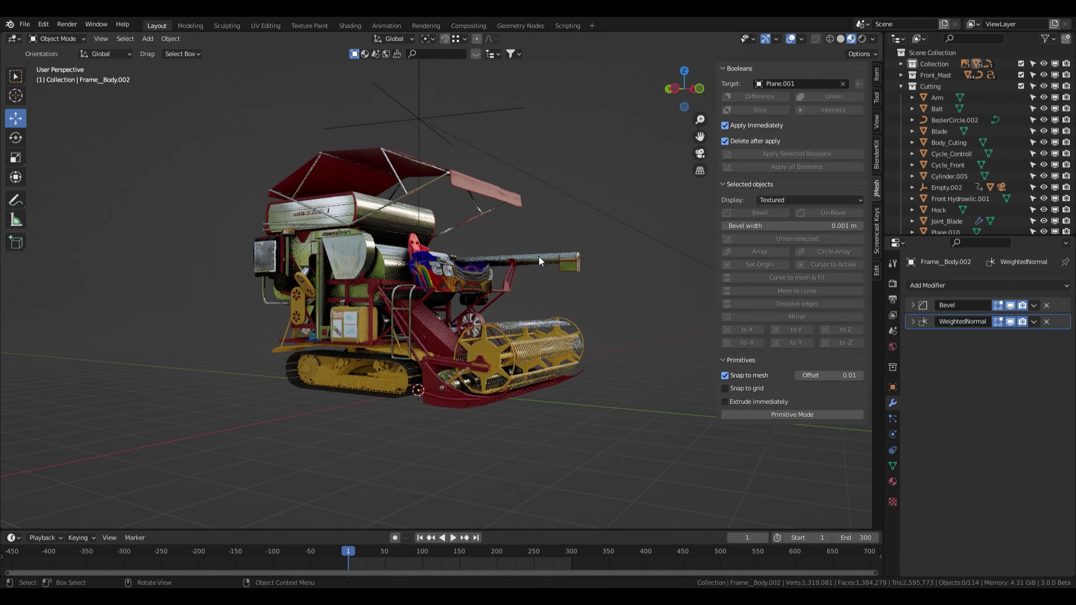
middle_click_drag(539, 255, 441, 329)
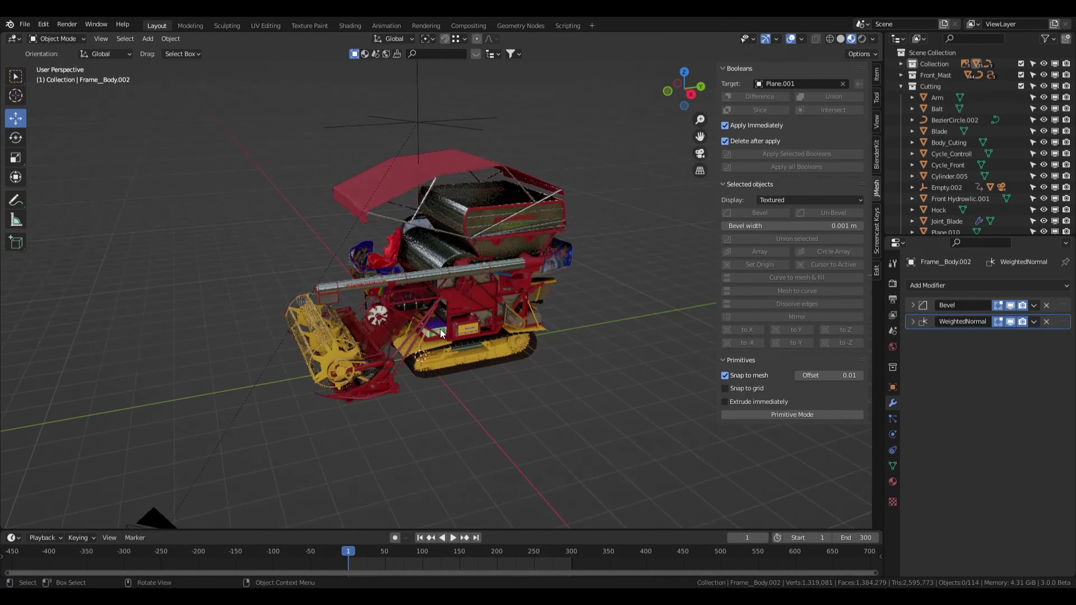
scroll(463, 322, "up", 1)
scroll(460, 308, "up", 1)
scroll(460, 308, "up", 1)
scroll(507, 278, "up", 1)
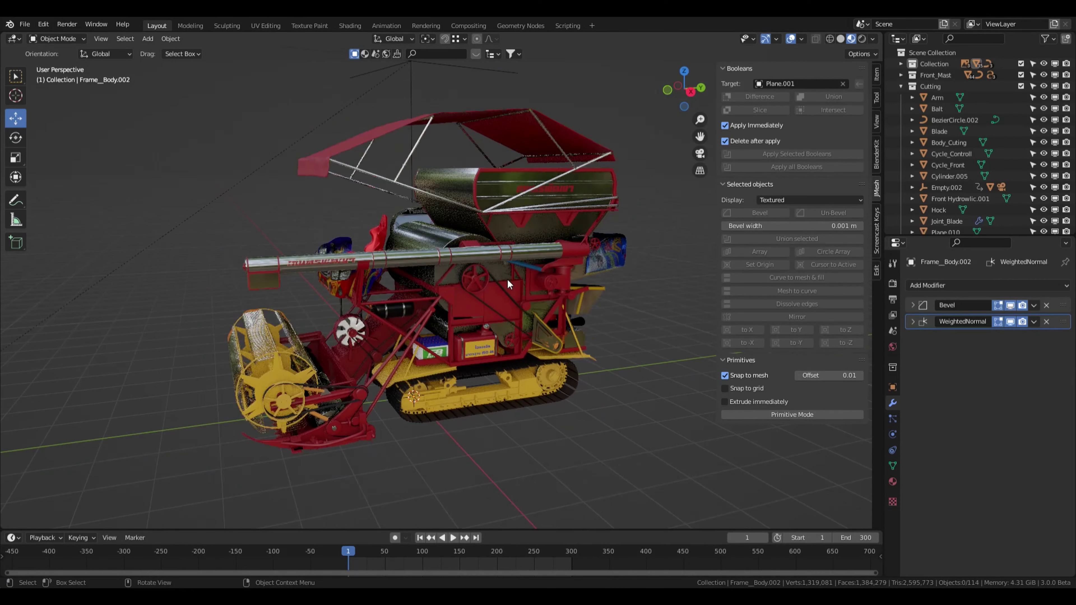
scroll(529, 274, "up", 1)
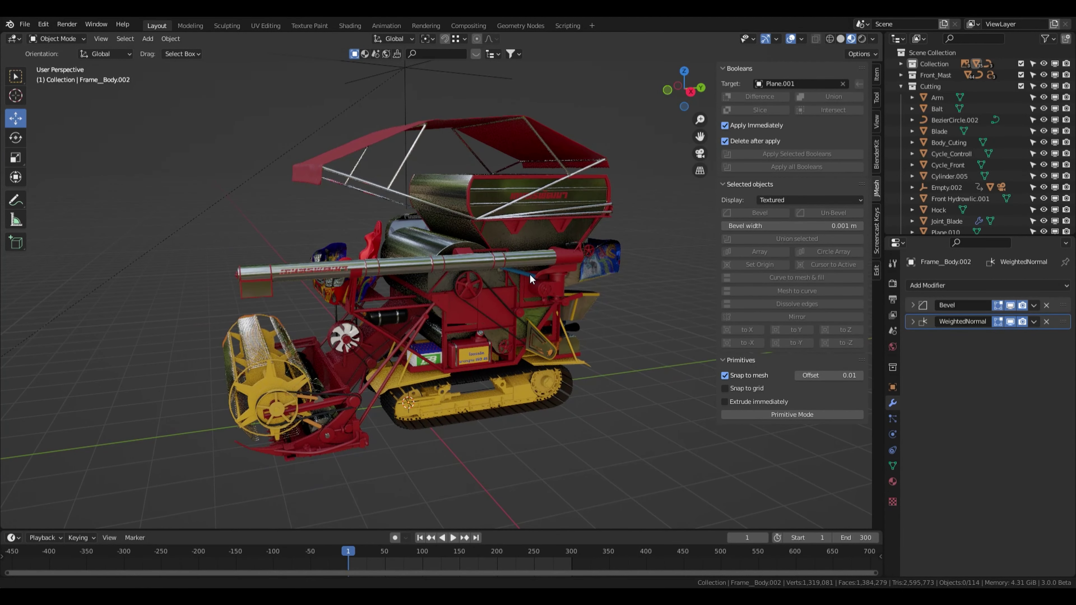
middle_click_drag(535, 273, 549, 251)
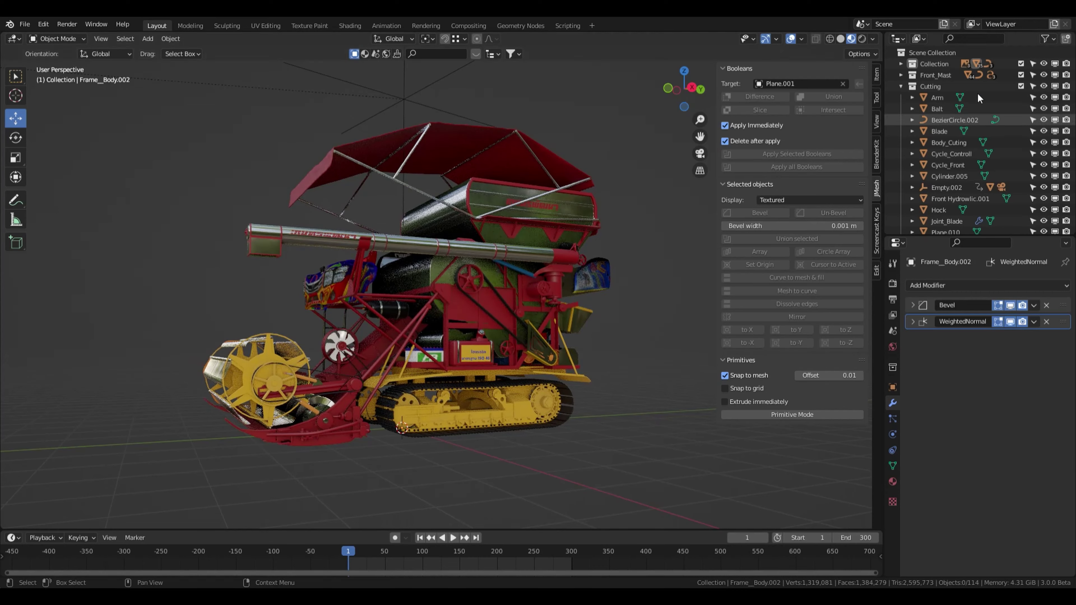